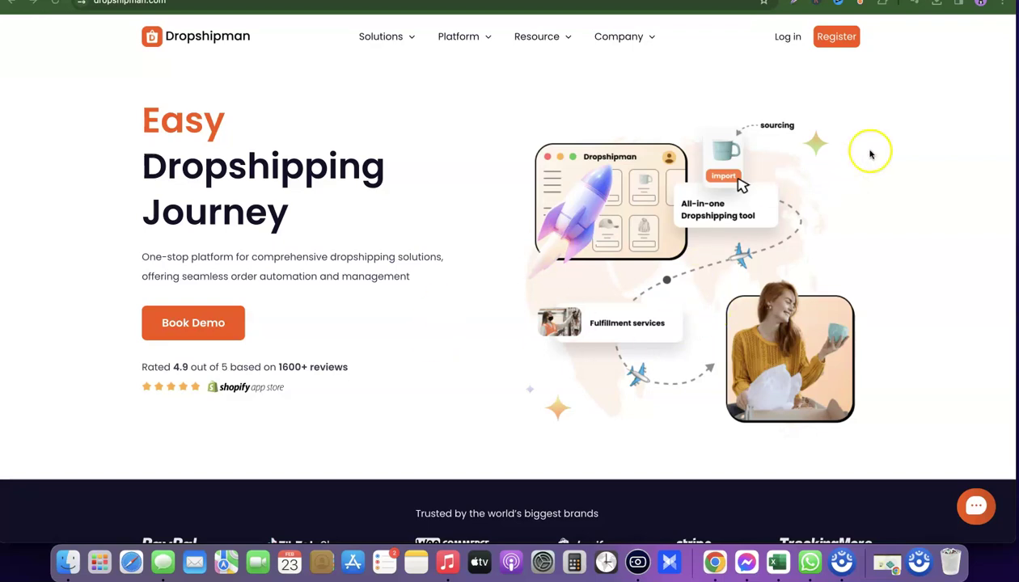
- Close the chat popup and log in to Dropshipman with the saved email and password
{"action": "left_click", "coordinate": [836, 36]}
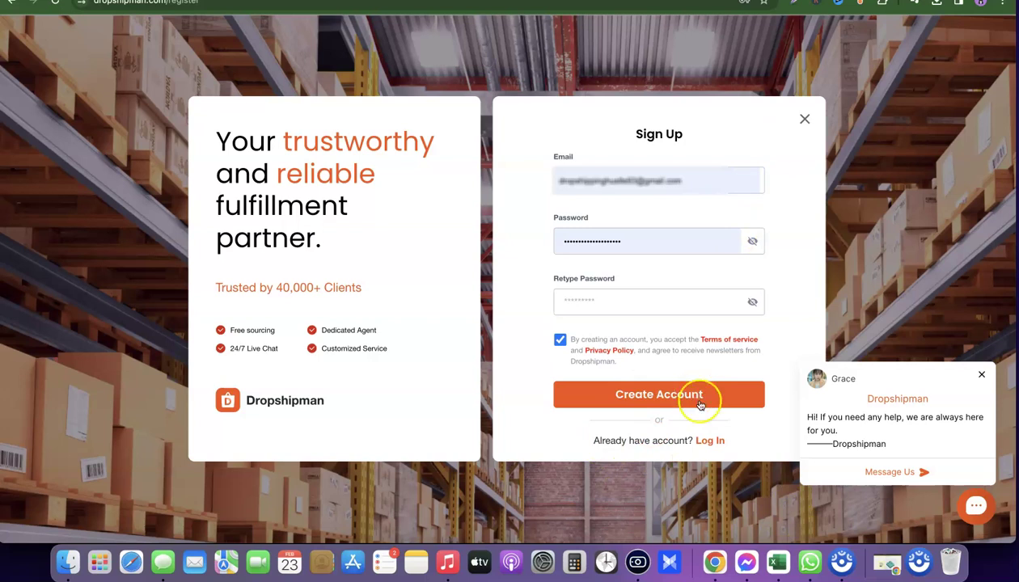
{"action": "left_click", "coordinate": [982, 374]}
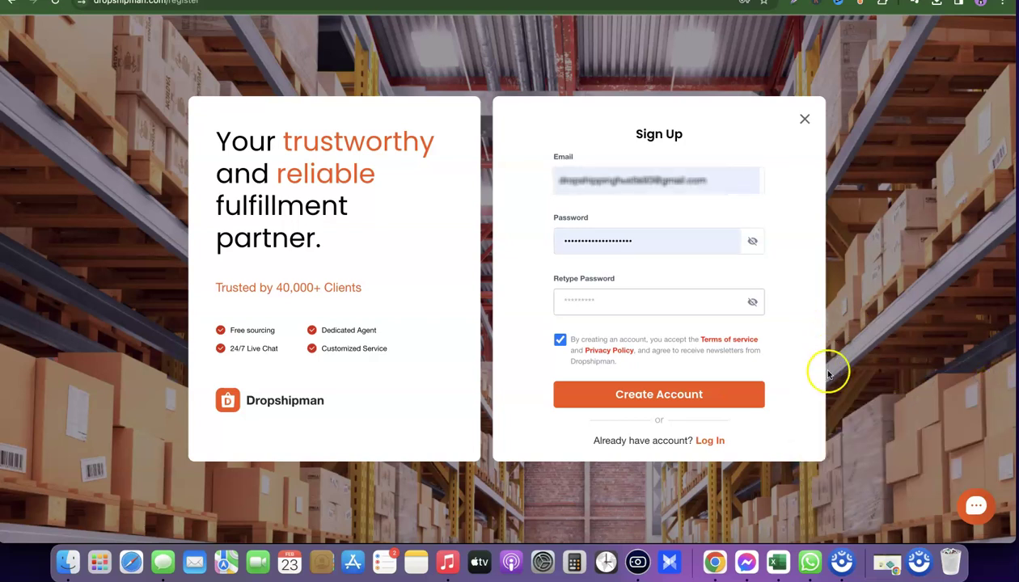
{"action": "left_click", "coordinate": [712, 441]}
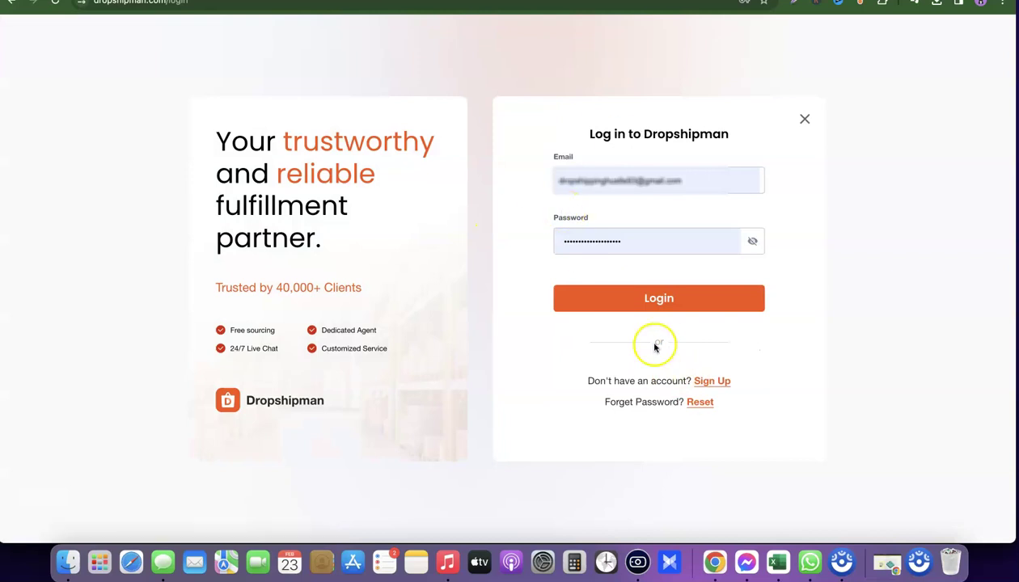
{"action": "left_click", "coordinate": [659, 298]}
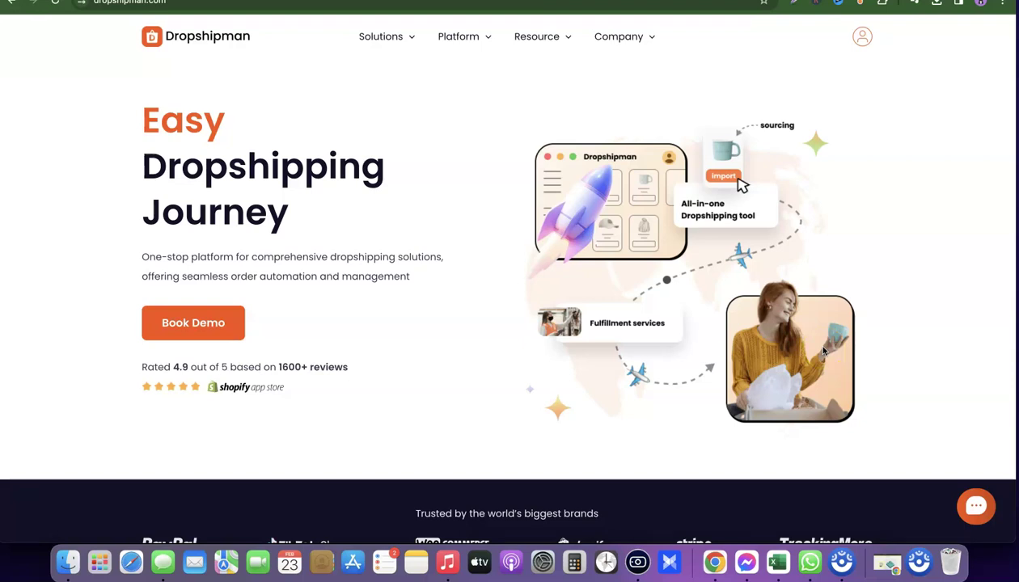
- From the account avatar menu, choose To my store to open the store-connection dialog
{"action": "left_click", "coordinate": [847, 234]}
{"action": "left_click", "coordinate": [863, 36]}
{"action": "left_click", "coordinate": [863, 38]}
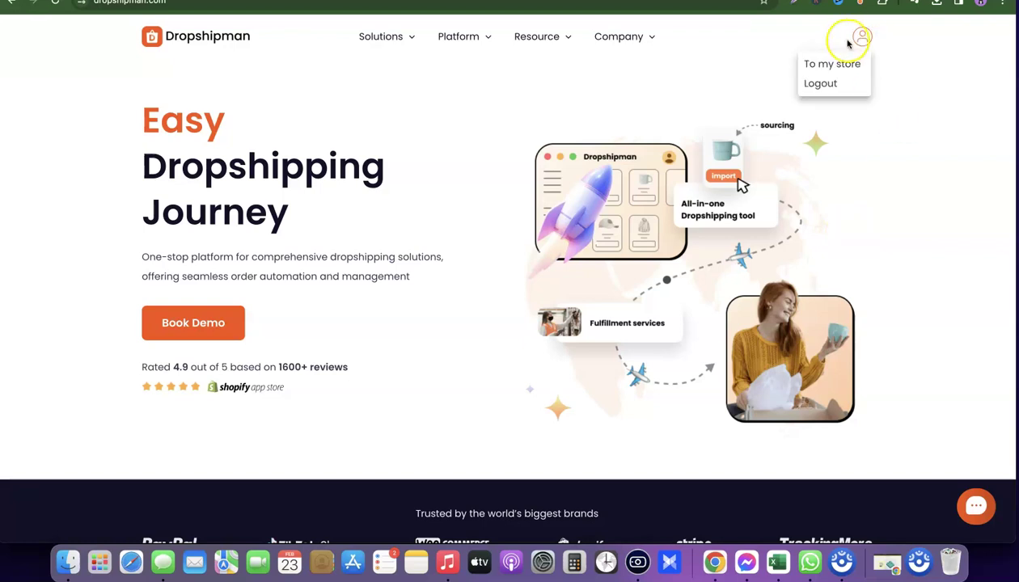
{"action": "left_click", "coordinate": [827, 63]}
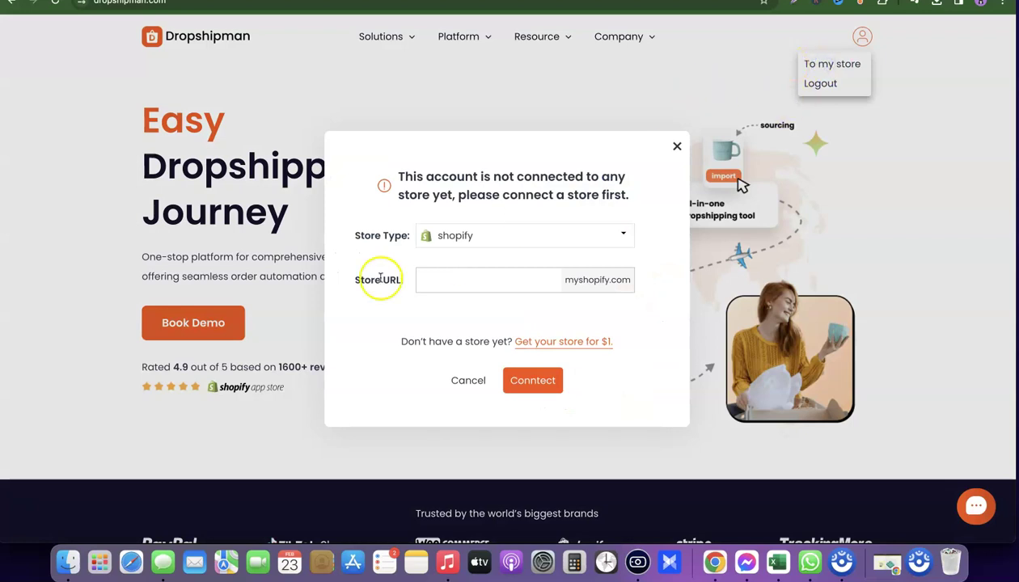
{"action": "left_click", "coordinate": [485, 256]}
- Switch Store Type to woocommerce and back to shopify, then ready the Store URL field
{"action": "left_click", "coordinate": [522, 236]}
{"action": "left_click", "coordinate": [500, 238]}
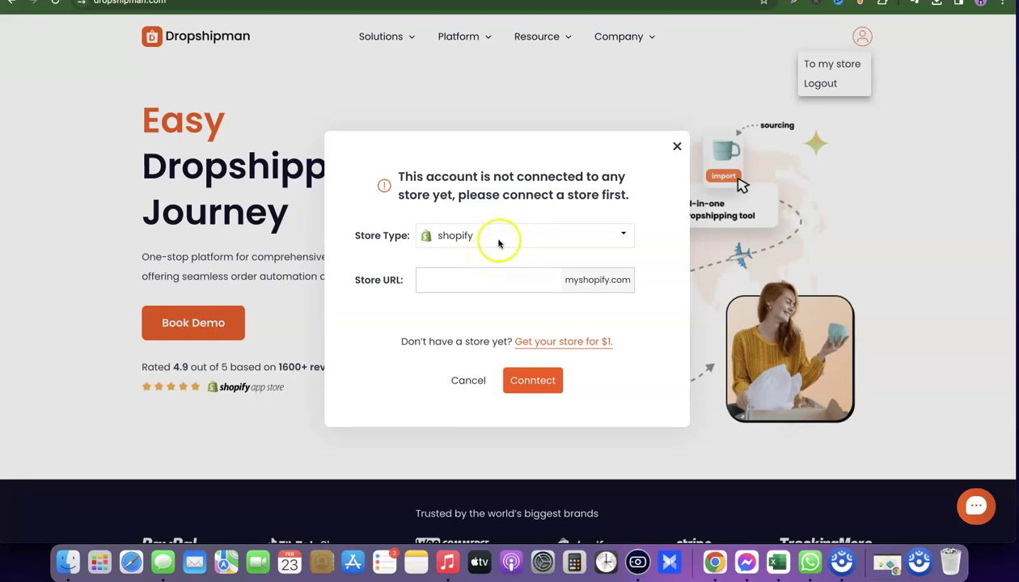
{"action": "left_click", "coordinate": [499, 238]}
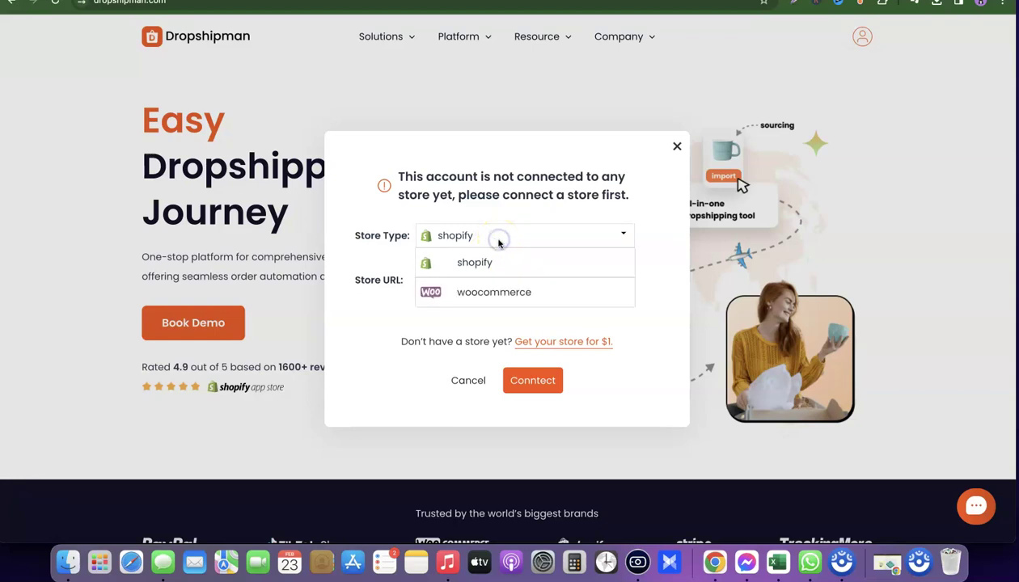
{"action": "left_click", "coordinate": [494, 296]}
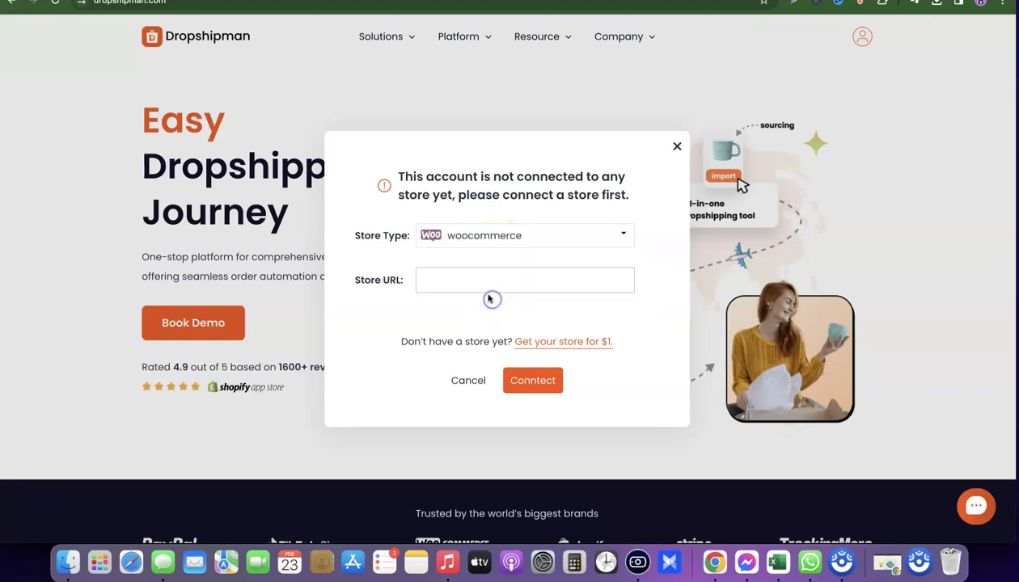
{"action": "left_click", "coordinate": [519, 236]}
{"action": "left_click", "coordinate": [476, 259]}
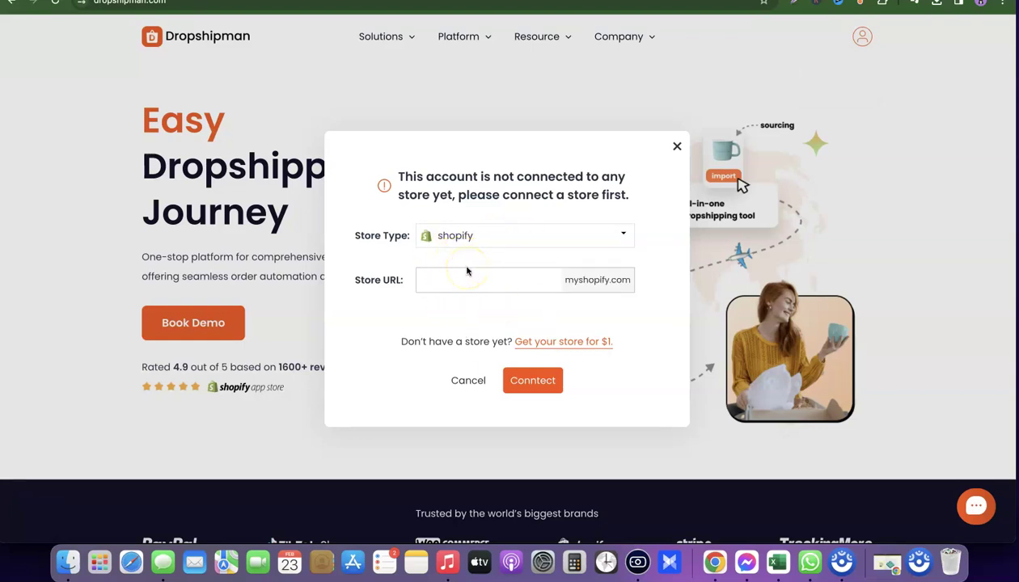
{"action": "left_click", "coordinate": [470, 283]}
{"action": "left_click", "coordinate": [386, 2]}
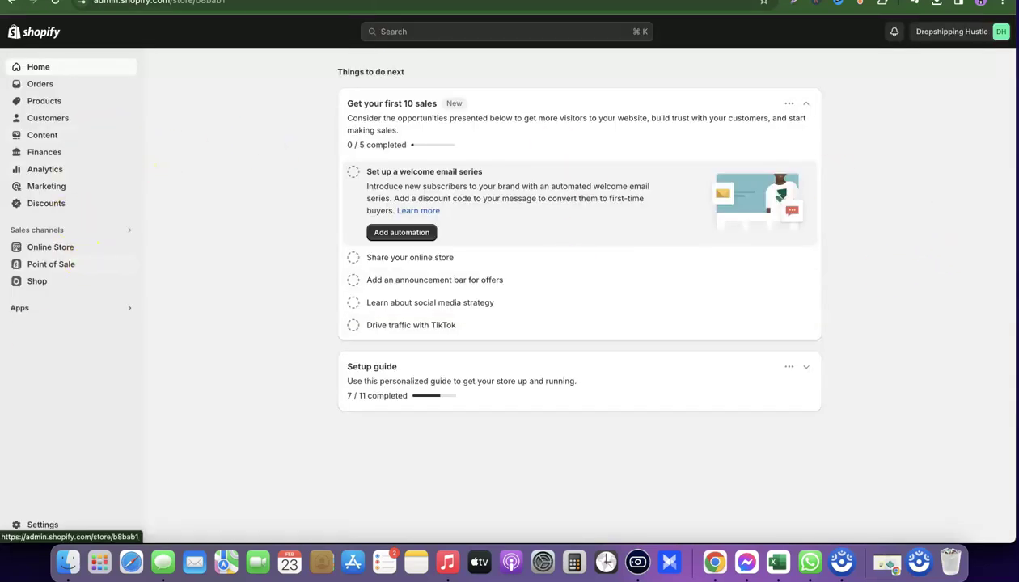
- Paste the myshopify subdomain from Settings > Domains into Dropshipman's Store URL, then close Settings
{"action": "left_click", "coordinate": [43, 525]}
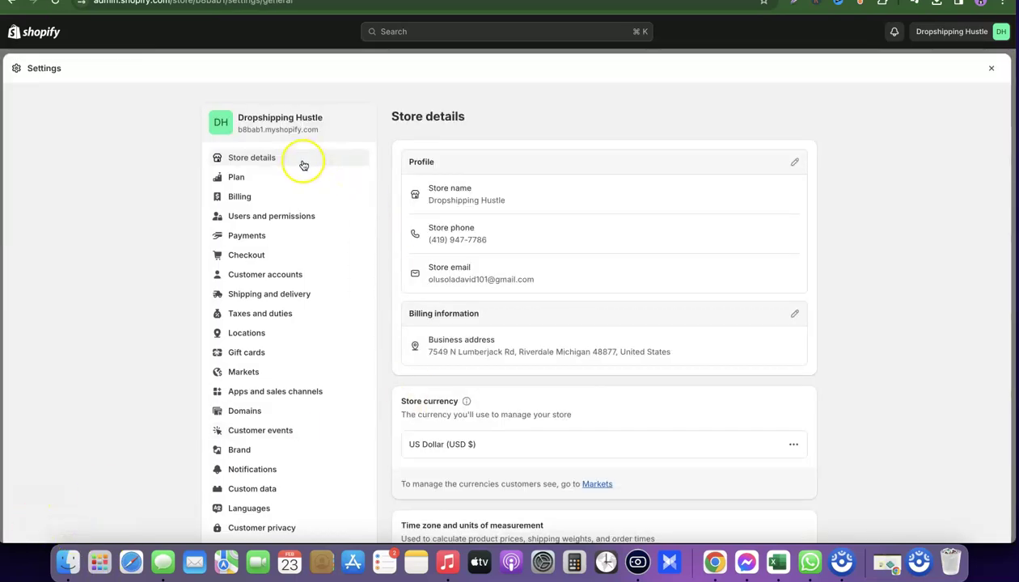
{"action": "left_click", "coordinate": [243, 412]}
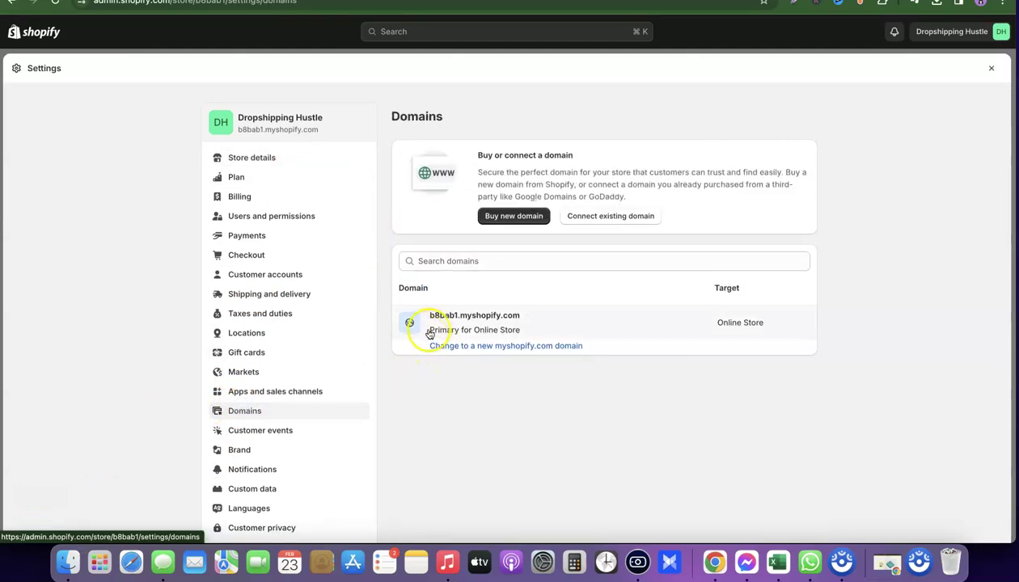
{"action": "scroll", "coordinate": [553, 396], "scroll_direction": "up", "scroll_amount": 5}
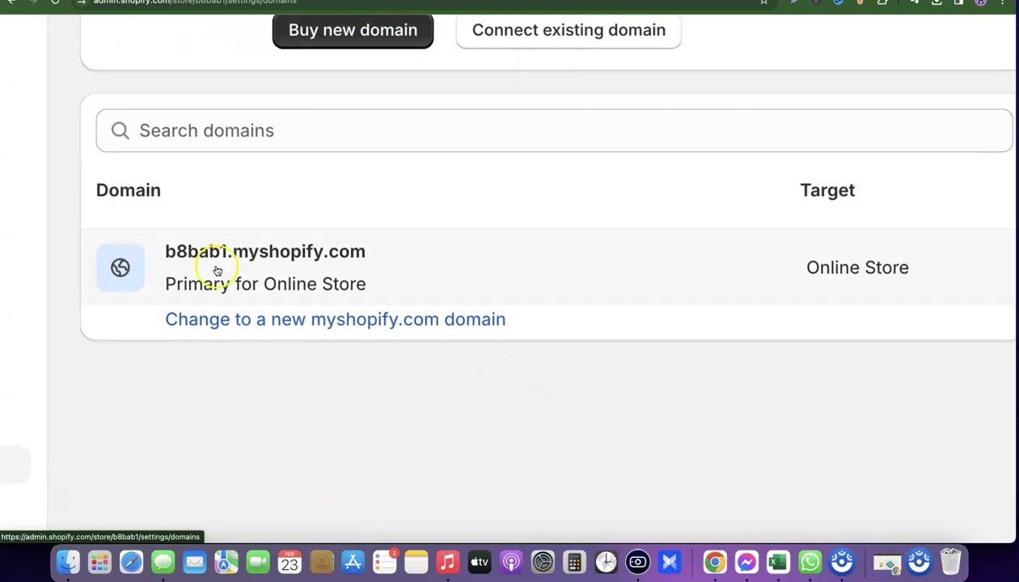
{"action": "left_click_drag", "start_coordinate": [164, 251], "coordinate": [275, 252]}
{"action": "key", "text": "super+c"}
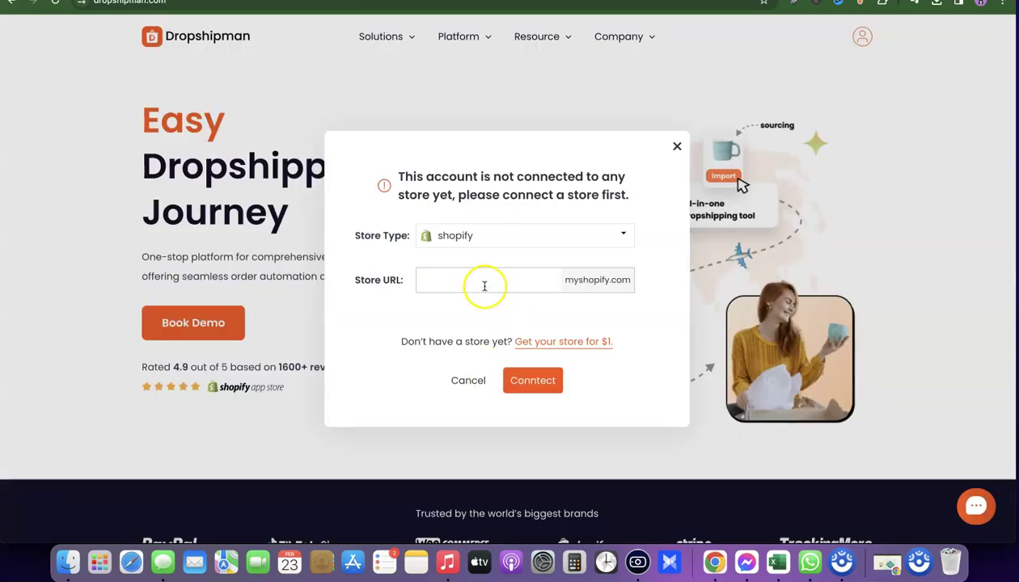
{"action": "left_click", "coordinate": [485, 285]}
{"action": "key", "text": "super+v"}
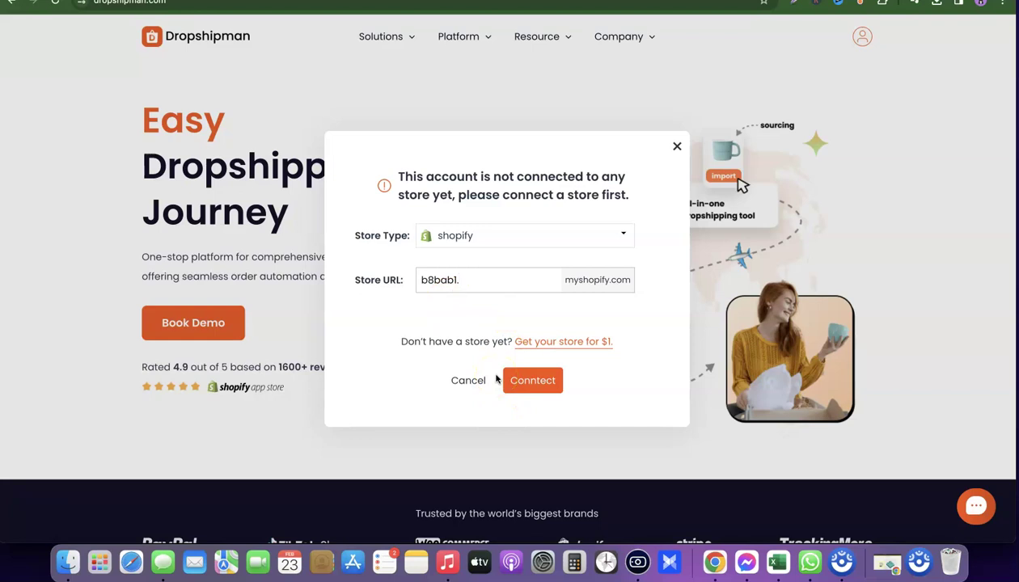
{"action": "key", "text": "ctrl+Tab"}
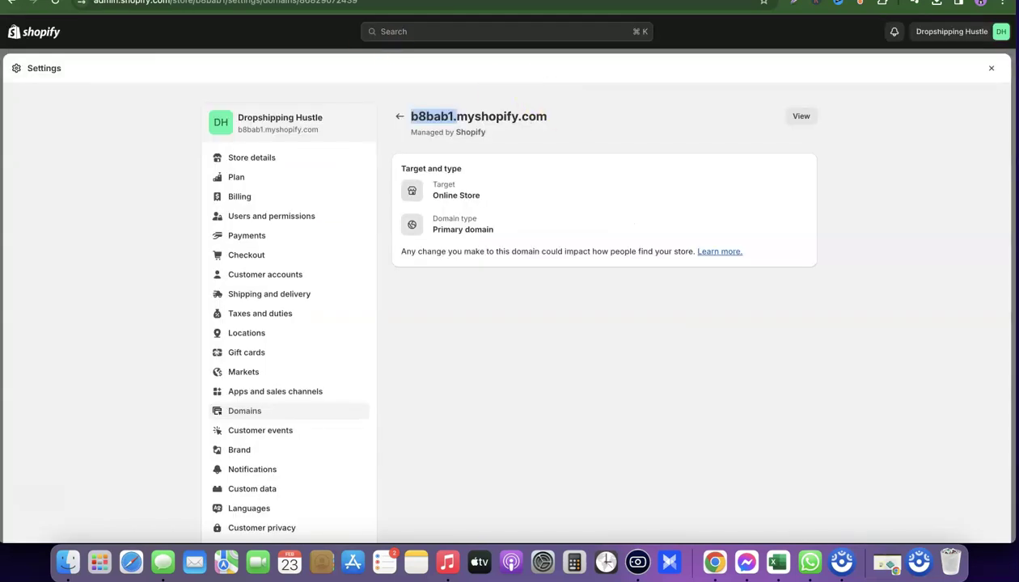
{"action": "left_click", "coordinate": [995, 71]}
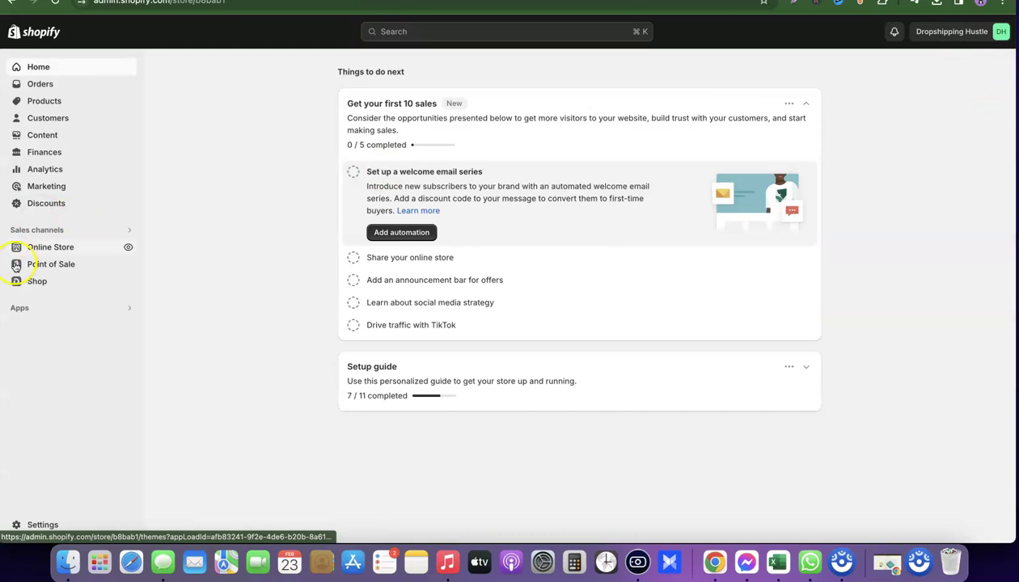
- Search the Shopify App Store for 'Dropshipman' and start installing Dropshipman: Easy Dropshipping
{"action": "left_click", "coordinate": [14, 306]}
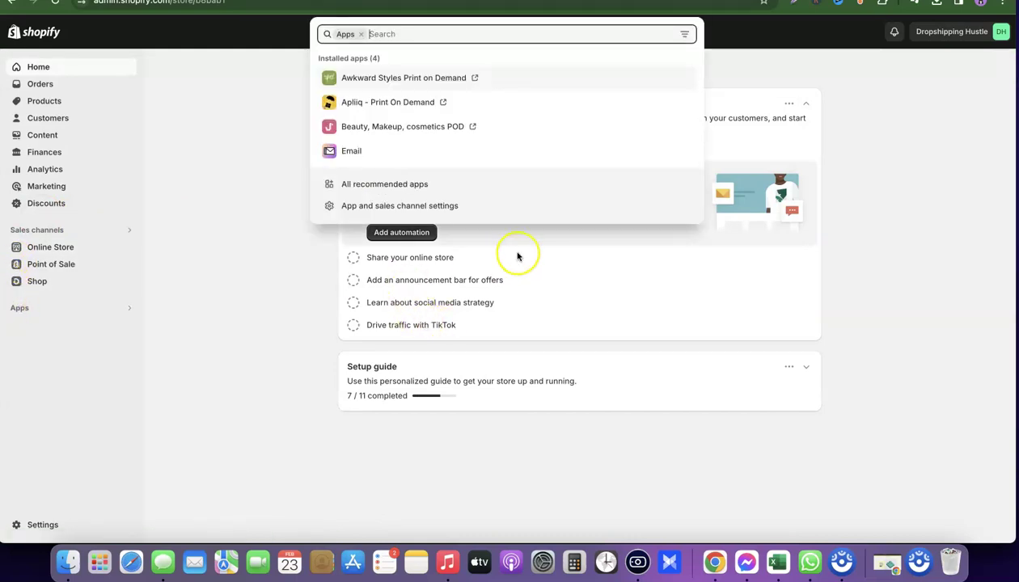
{"action": "left_click", "coordinate": [396, 185]}
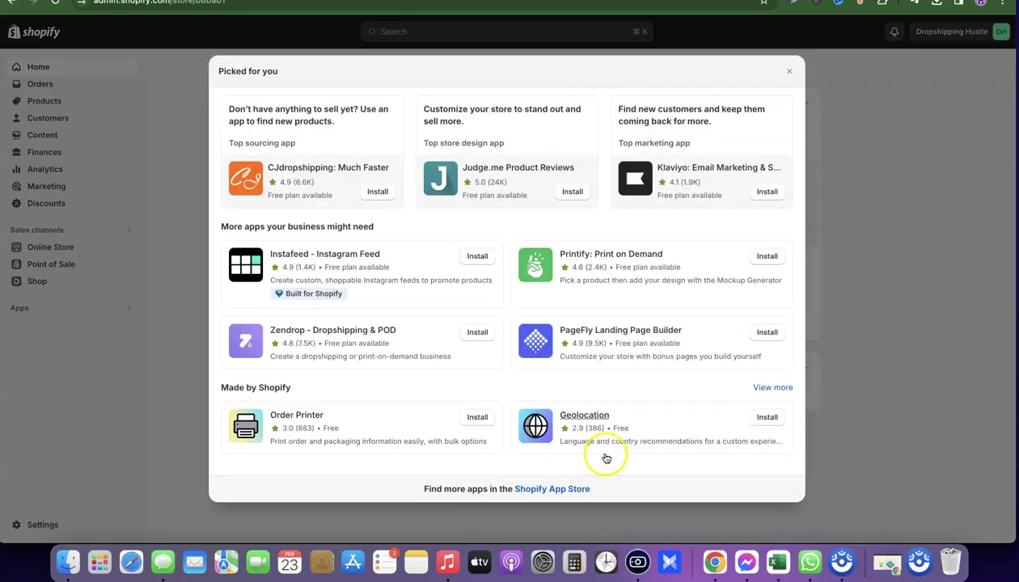
{"action": "left_click", "coordinate": [555, 490]}
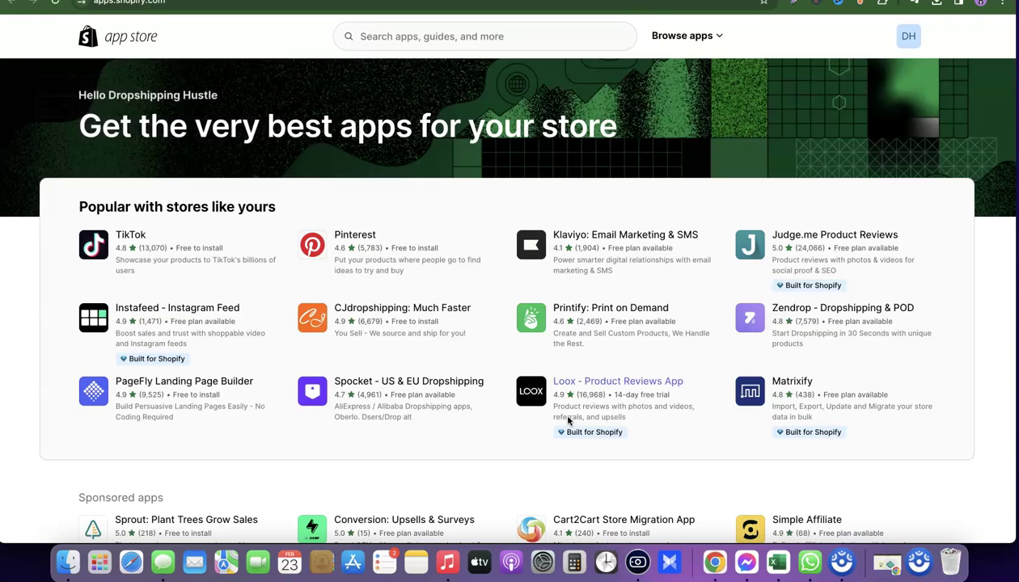
{"action": "left_click", "coordinate": [517, 37]}
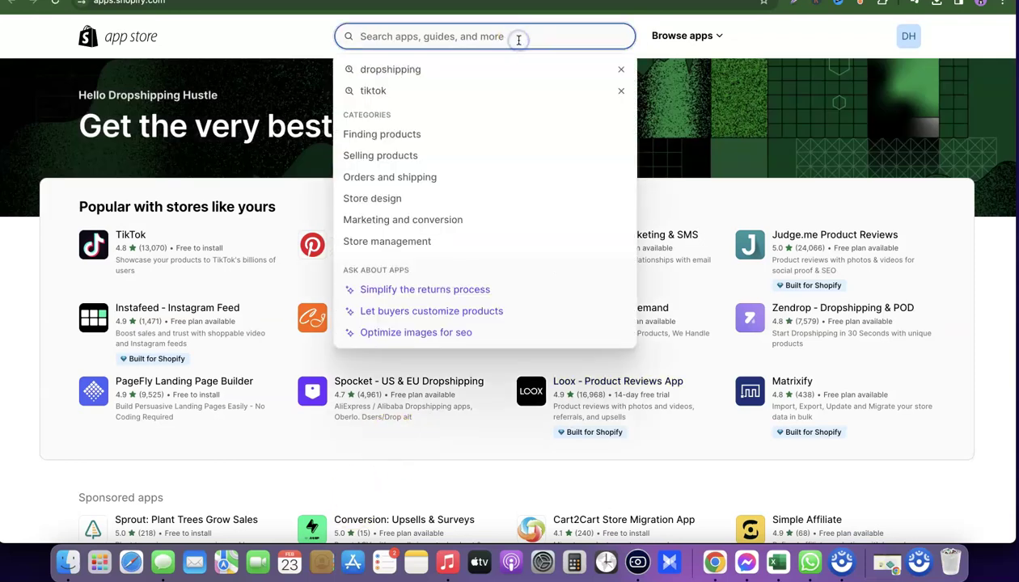
{"action": "type", "text": "Drops"}
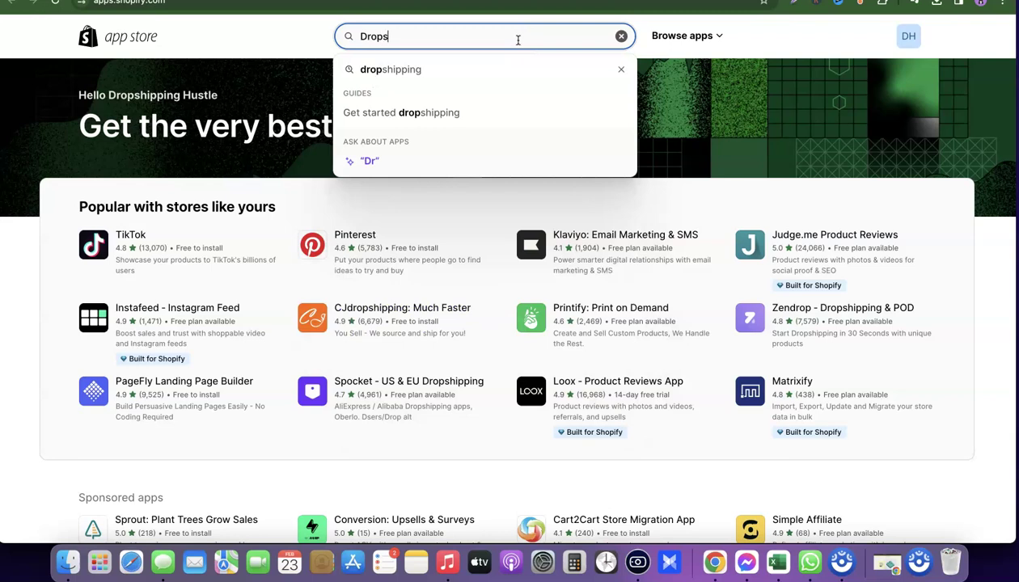
{"action": "type", "text": "hipman"}
{"action": "key", "text": "Return"}
{"action": "left_click", "coordinate": [146, 247]}
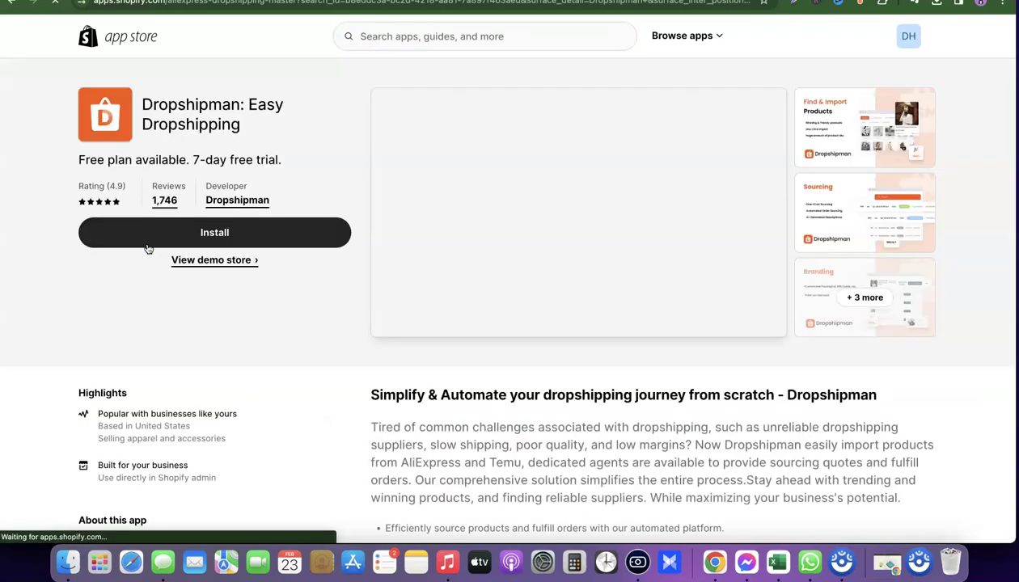
{"action": "left_click", "coordinate": [215, 235]}
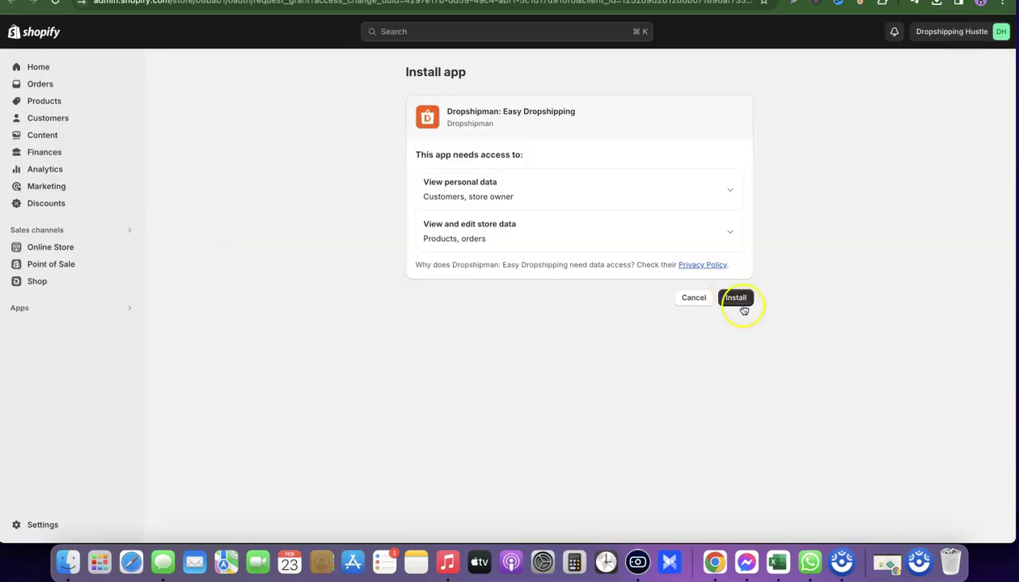
- Confirm the app install, close the chat greeting, and scroll to the Fulfilled Orders chart
{"action": "left_click", "coordinate": [737, 299]}
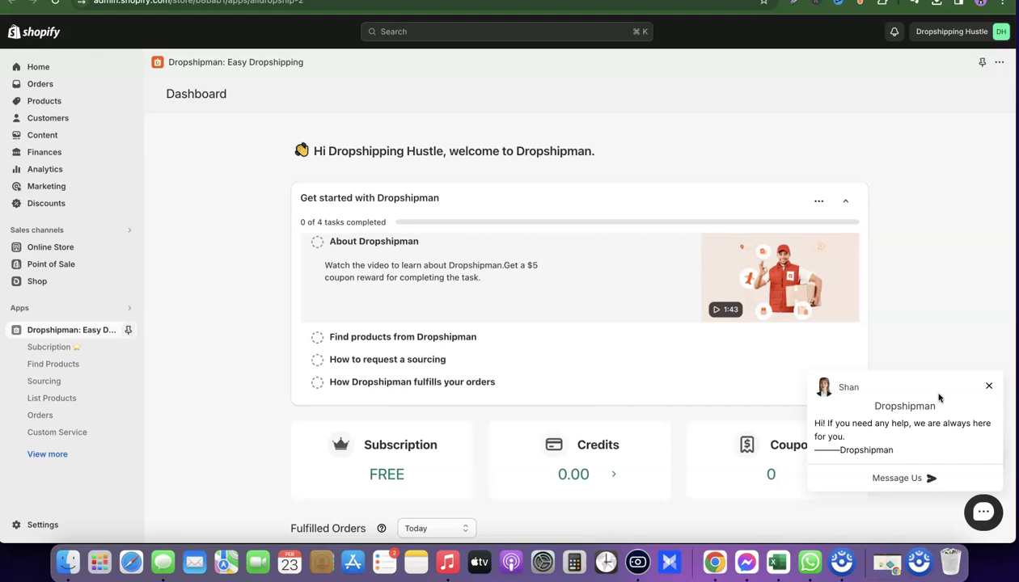
{"action": "left_click", "coordinate": [350, 484]}
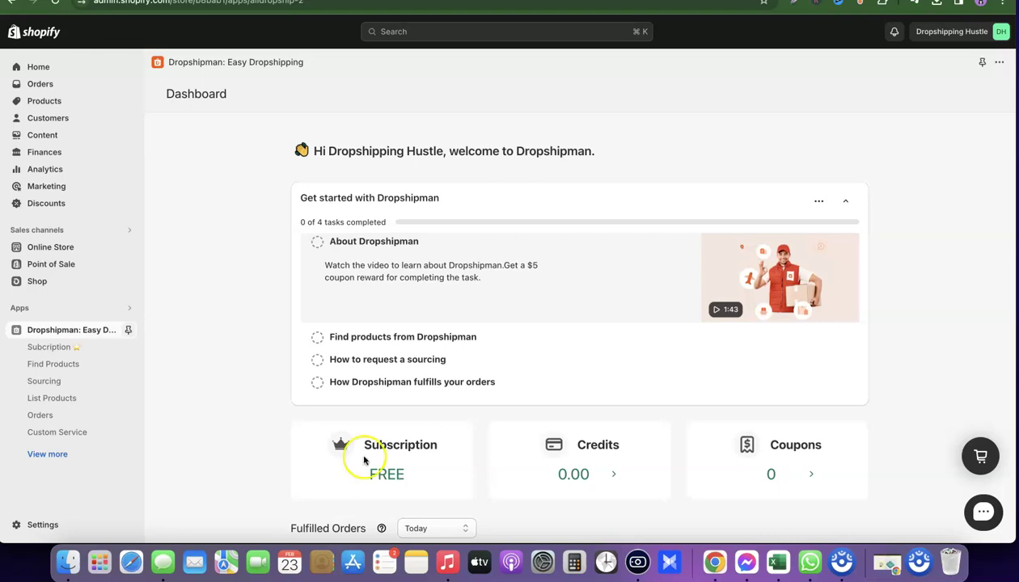
{"action": "scroll", "coordinate": [416, 322], "scroll_direction": "down", "scroll_amount": 5}
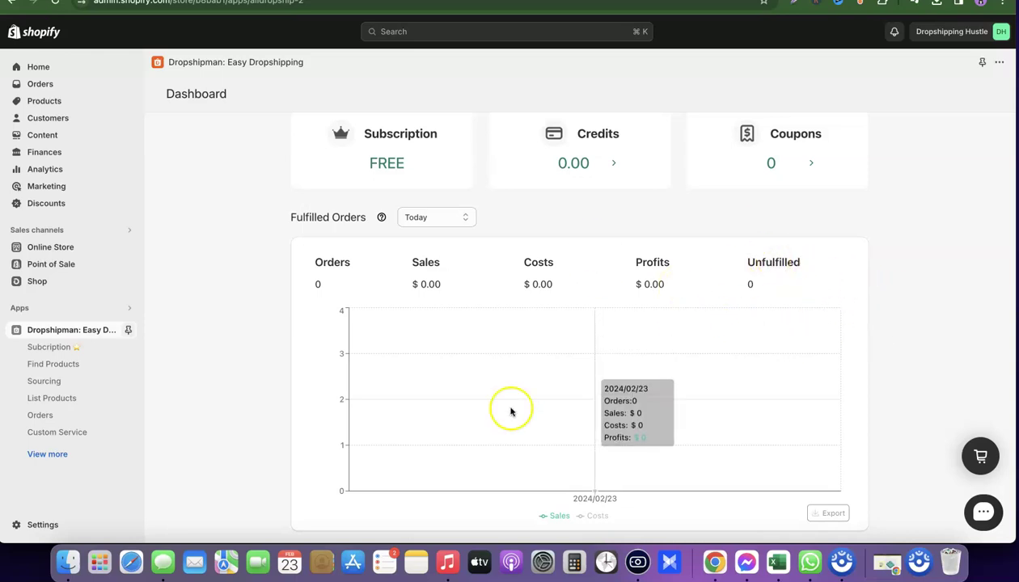
- Look over the Dropshipman Subscription plans, then go to Find Products
{"action": "left_click", "coordinate": [47, 347]}
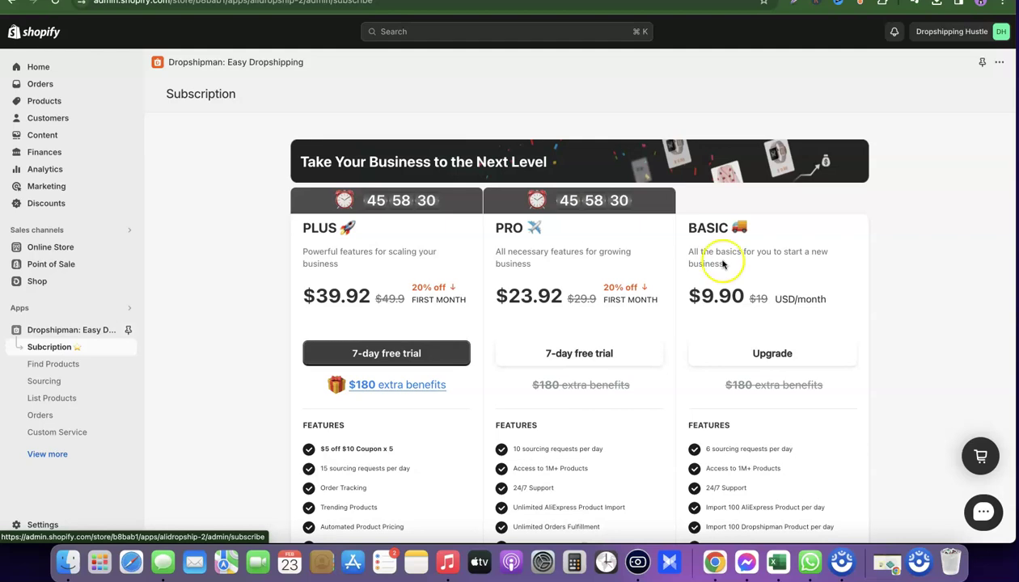
{"action": "left_click", "coordinate": [46, 365]}
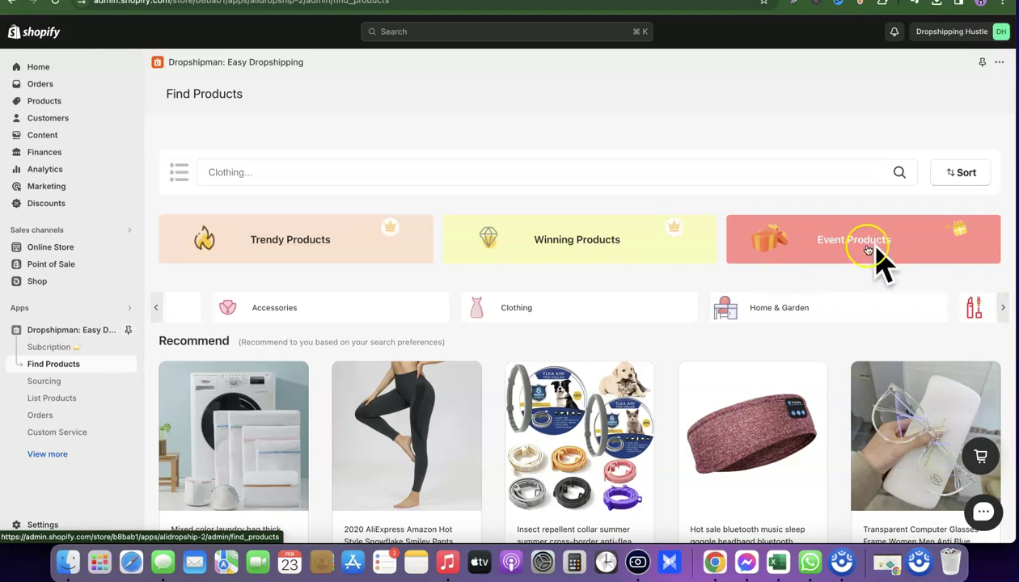
- In Event Products, scroll to and open the Hoodies for Women Halloween product at US$8.60
{"action": "left_click", "coordinate": [825, 244]}
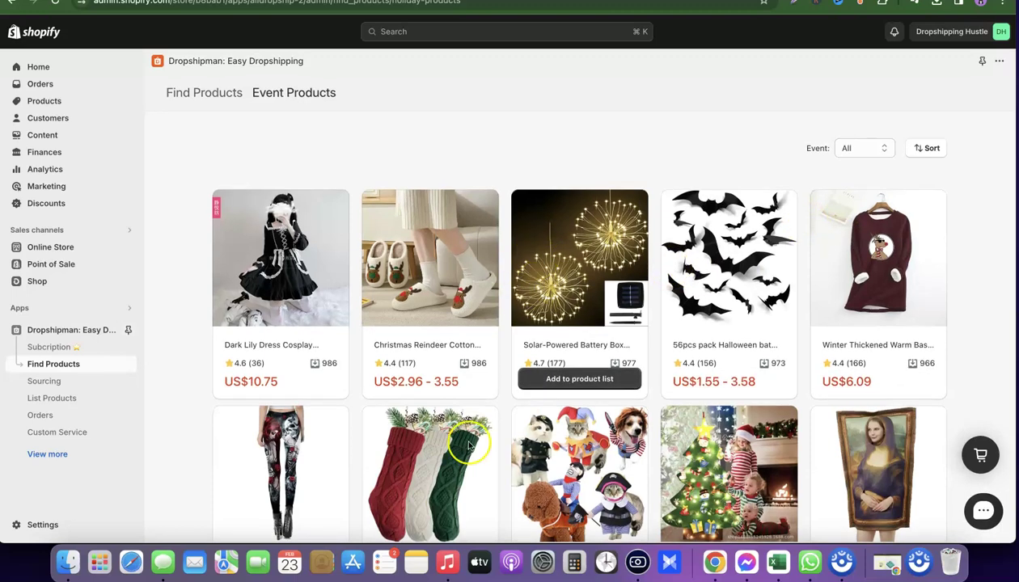
{"action": "scroll", "coordinate": [538, 427], "scroll_direction": "down", "scroll_amount": 2}
{"action": "scroll", "coordinate": [538, 426], "scroll_direction": "down", "scroll_amount": 8}
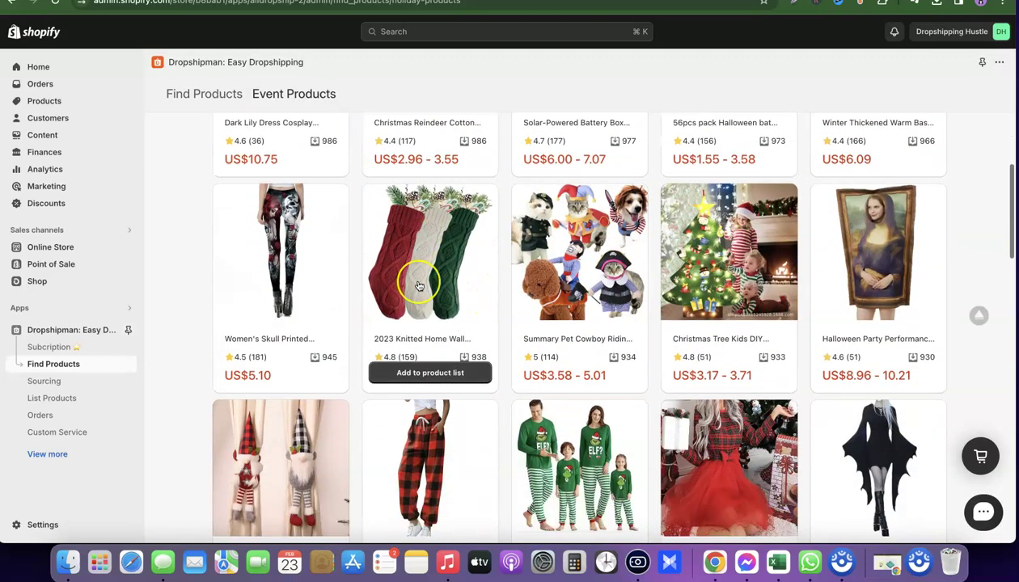
{"action": "scroll", "coordinate": [419, 286], "scroll_direction": "down", "scroll_amount": 5}
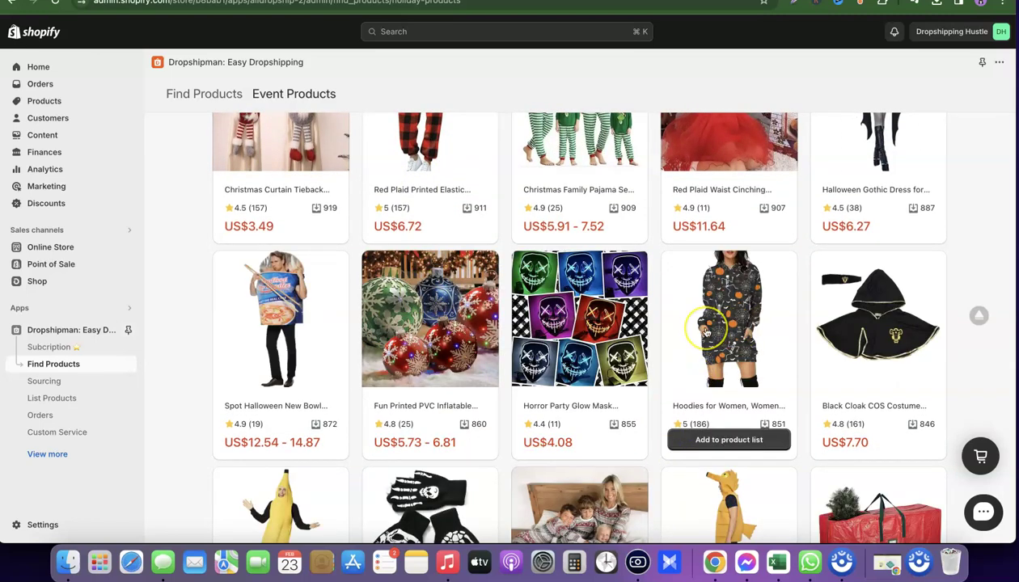
{"action": "left_click", "coordinate": [706, 332]}
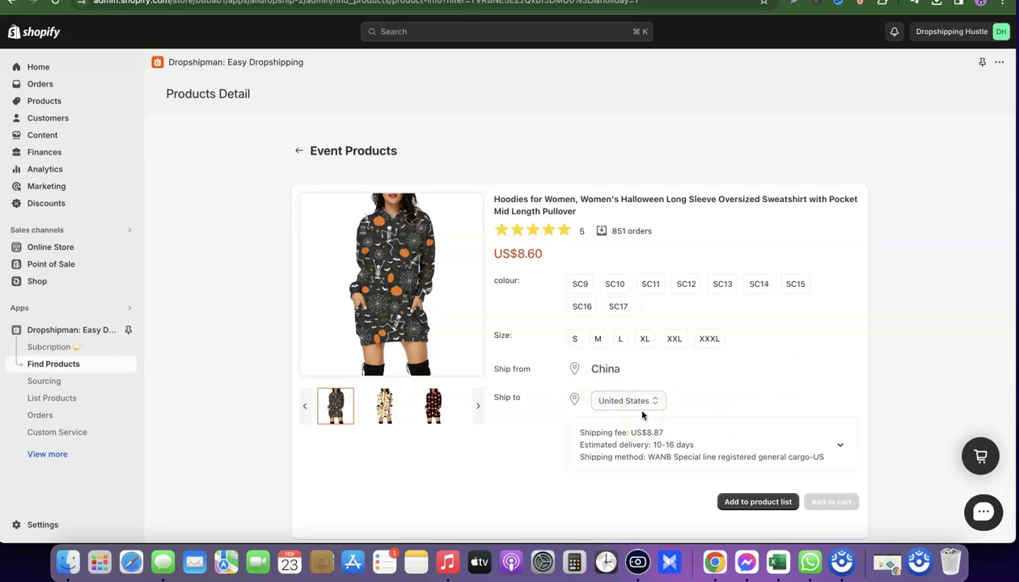
- Exit full screen, add the hoodie to the product list, confirm with OK, and return to Event Products
{"action": "scroll", "coordinate": [690, 390], "scroll_direction": "down", "scroll_amount": 1}
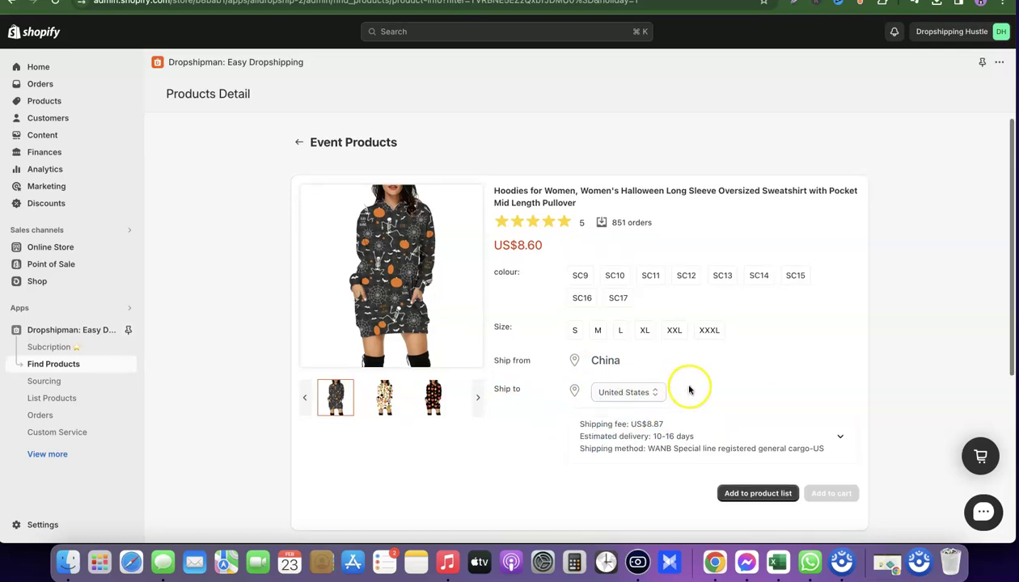
{"action": "scroll", "coordinate": [689, 390], "scroll_direction": "down", "scroll_amount": 2}
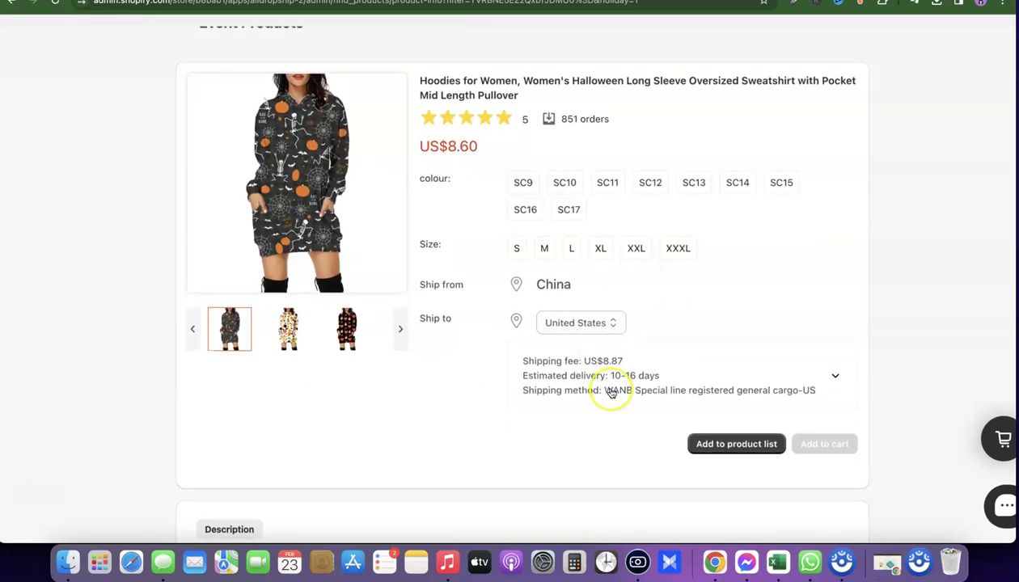
{"action": "scroll", "coordinate": [611, 395], "scroll_direction": "up", "scroll_amount": 1}
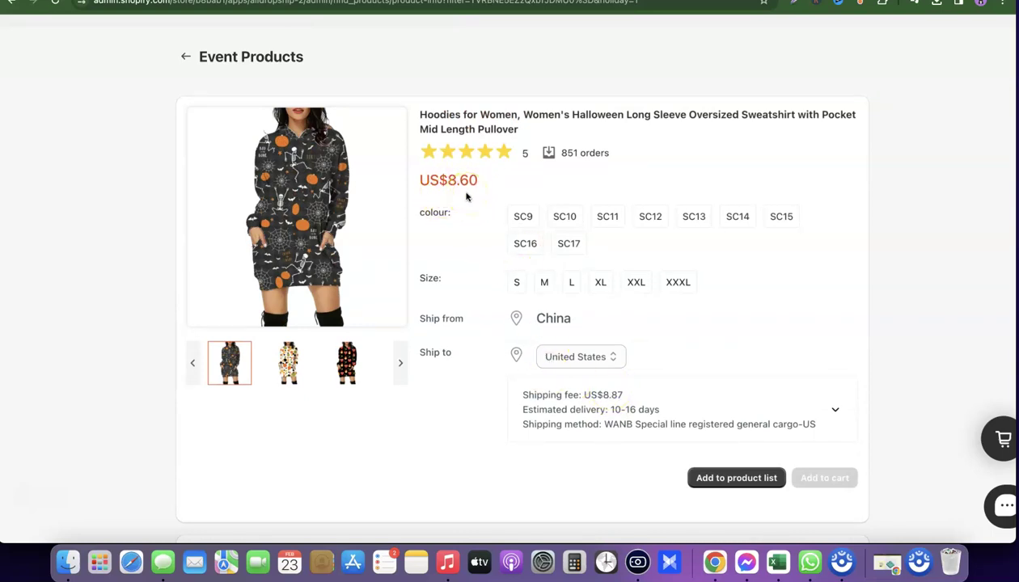
{"action": "key", "text": "Escape"}
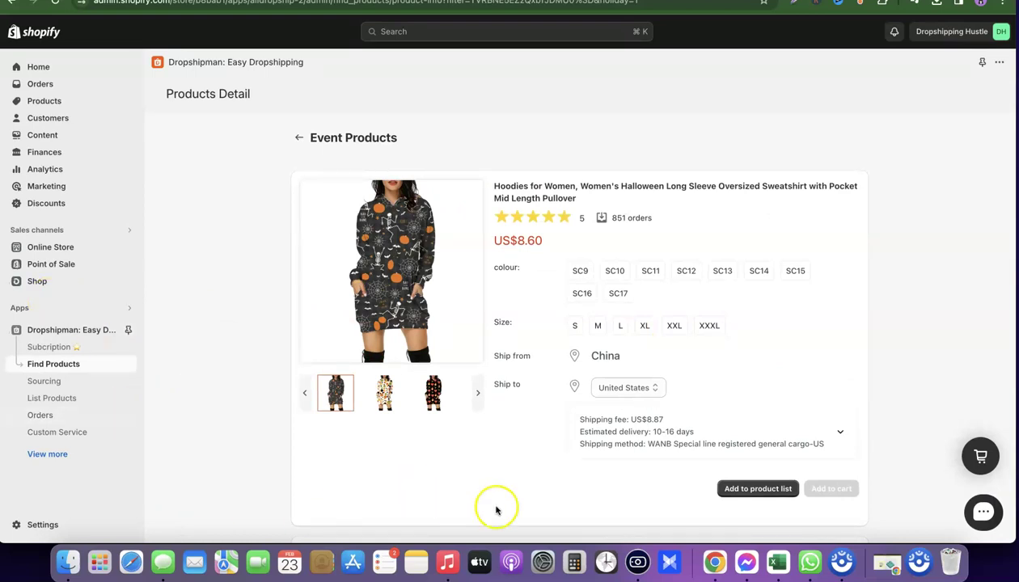
{"action": "left_click", "coordinate": [757, 489]}
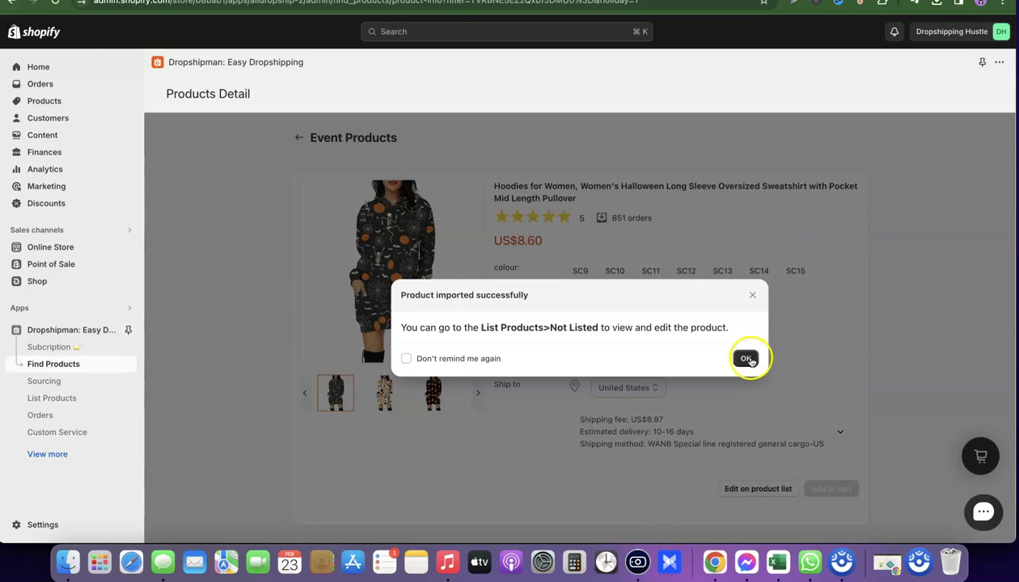
{"action": "left_click", "coordinate": [745, 360]}
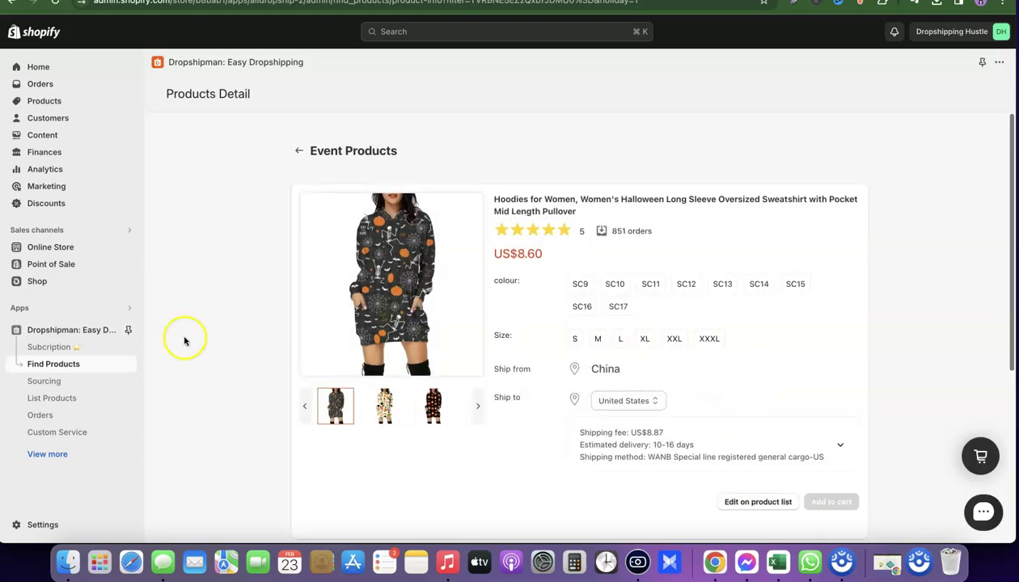
{"action": "left_click", "coordinate": [300, 150]}
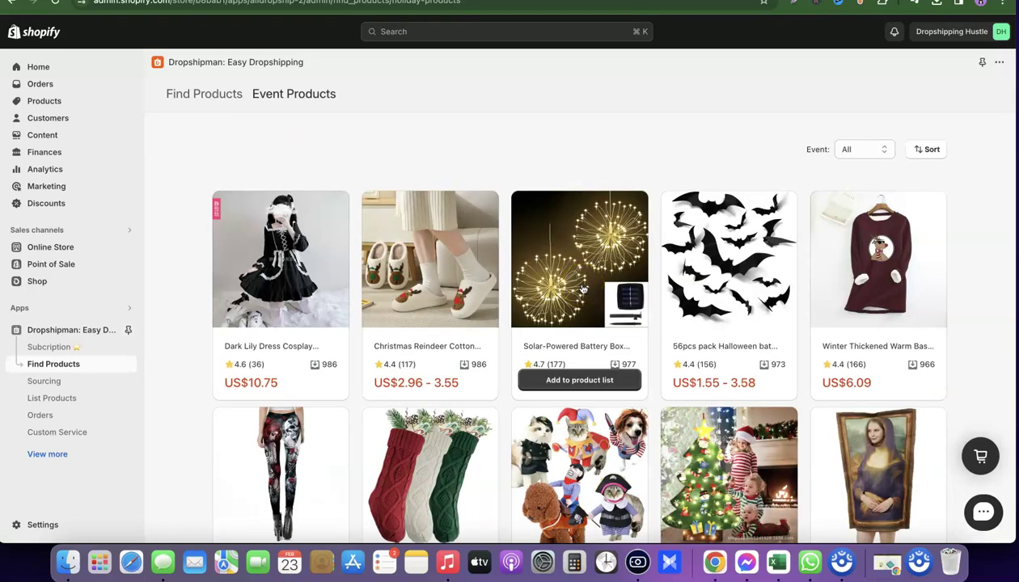
- Go back to Find Products and open List Products, showing the hoodie Not Listed at US$17.20
{"action": "scroll", "coordinate": [579, 405], "scroll_direction": "down", "scroll_amount": 2}
{"action": "scroll", "coordinate": [576, 376], "scroll_direction": "up", "scroll_amount": 2}
{"action": "left_click", "coordinate": [576, 377]}
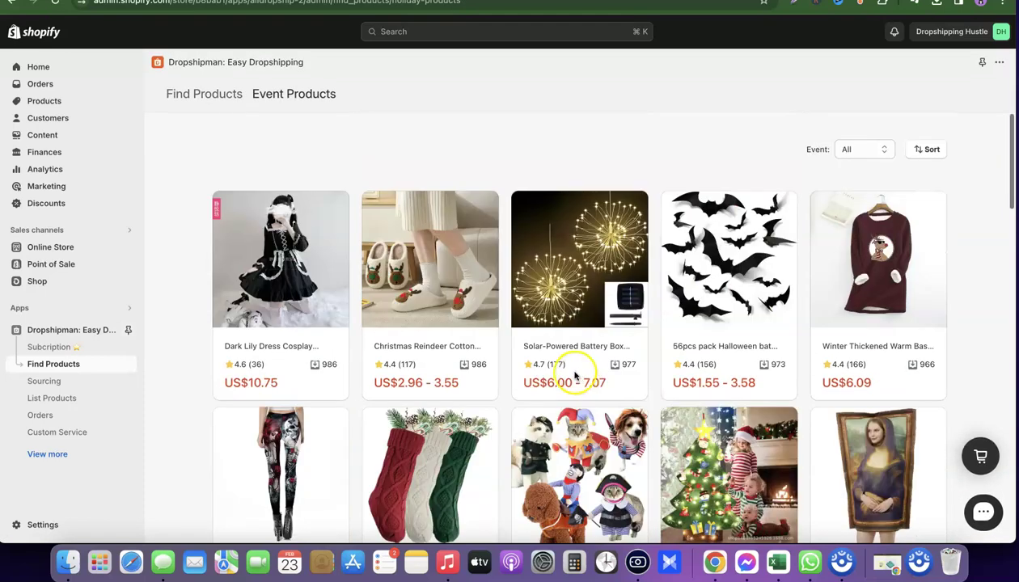
{"action": "left_click", "coordinate": [226, 95]}
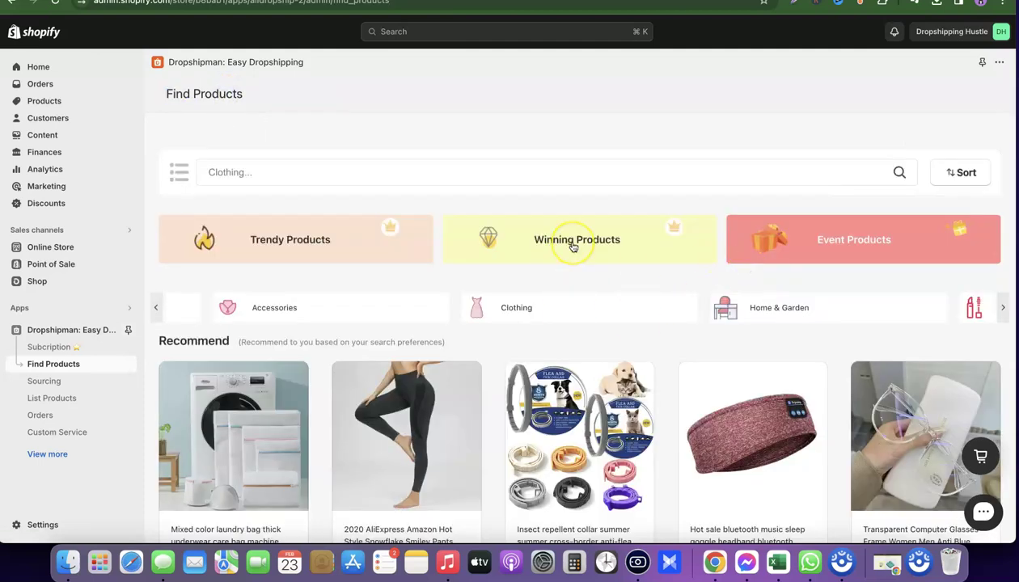
{"action": "scroll", "coordinate": [508, 350], "scroll_direction": "down", "scroll_amount": 3}
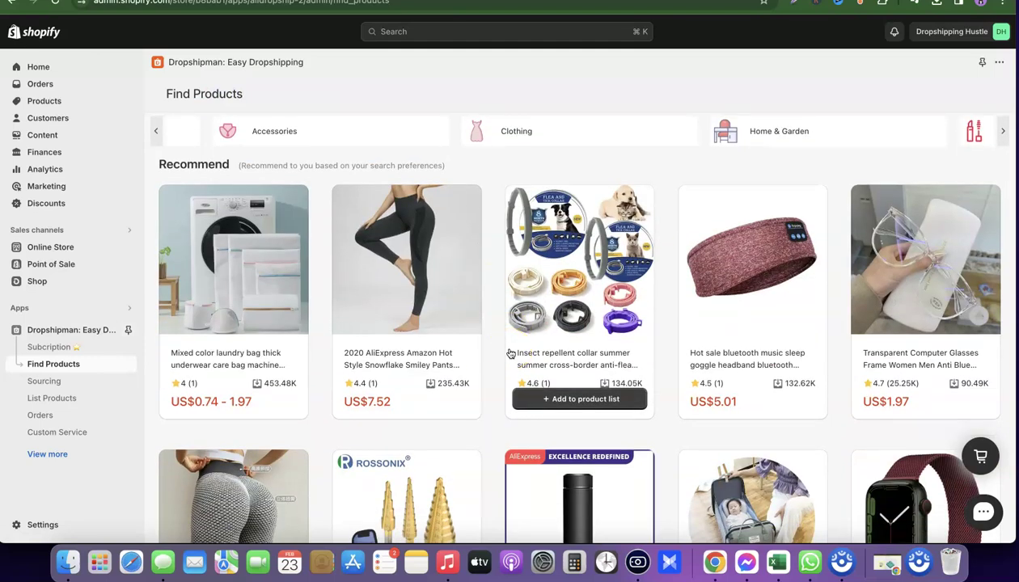
{"action": "left_click", "coordinate": [52, 399]}
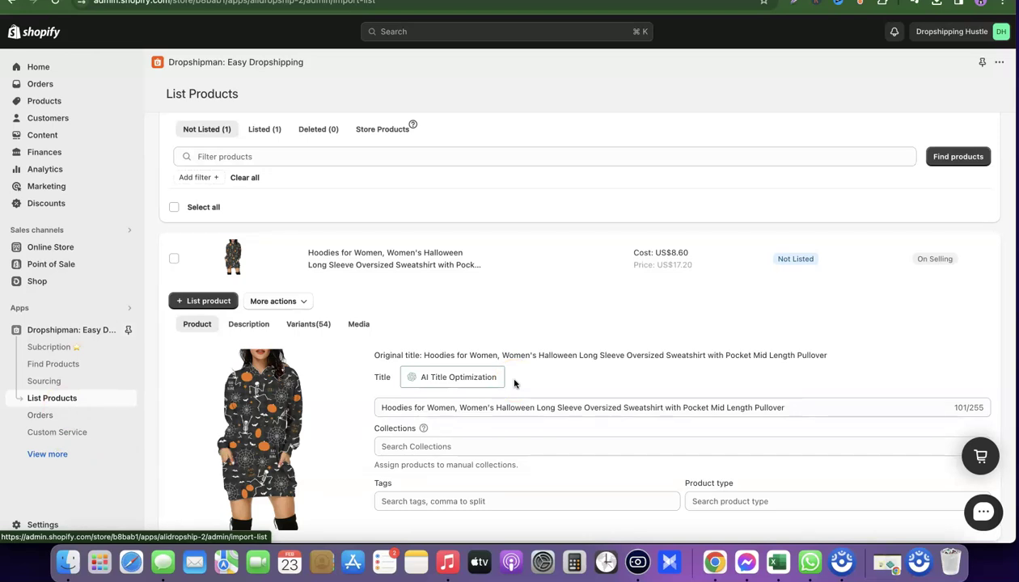
- Regenerate and save the AI title "Women's Halloween Hoodie - Long Sleeve Oversized Sweatshirt…"
{"action": "scroll", "coordinate": [639, 346], "scroll_direction": "down", "scroll_amount": 1}
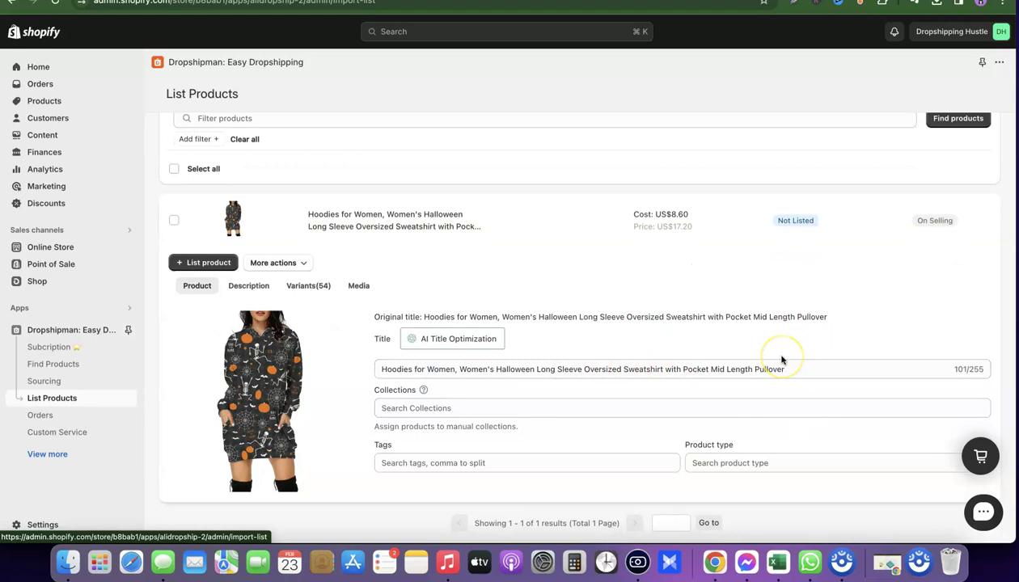
{"action": "left_click", "coordinate": [688, 368]}
{"action": "left_click", "coordinate": [450, 339]}
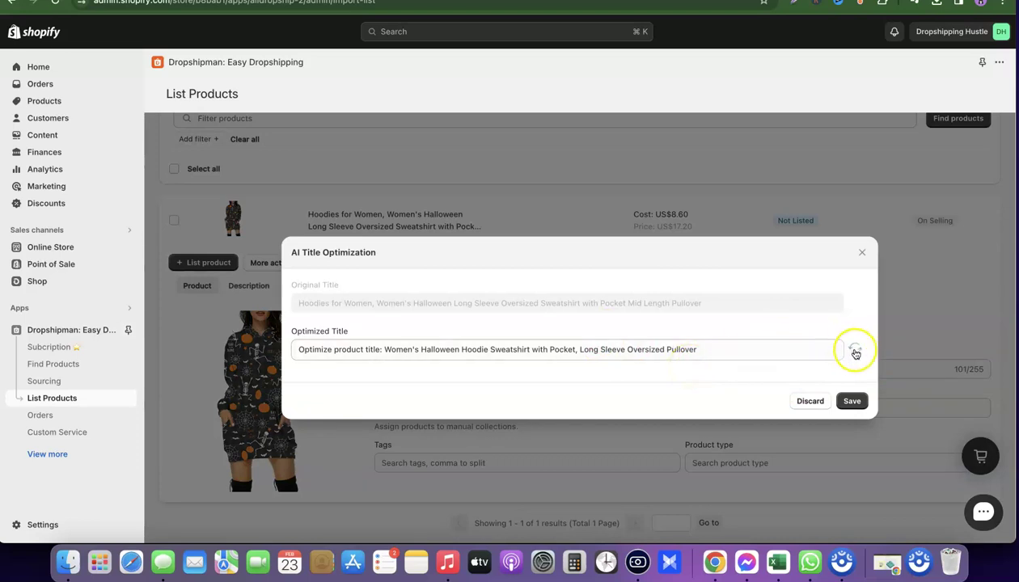
{"action": "left_click", "coordinate": [856, 353]}
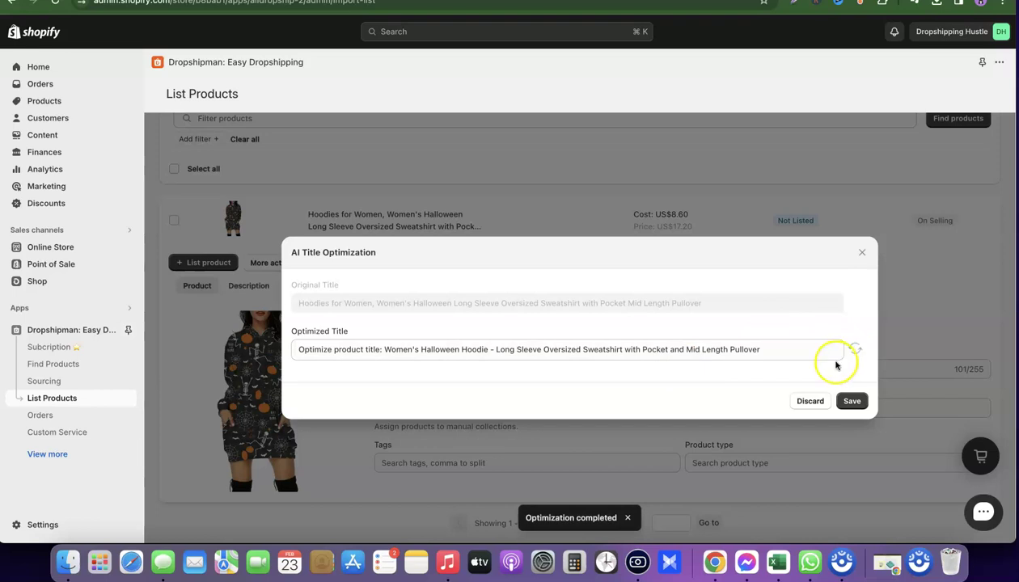
{"action": "left_click", "coordinate": [851, 401]}
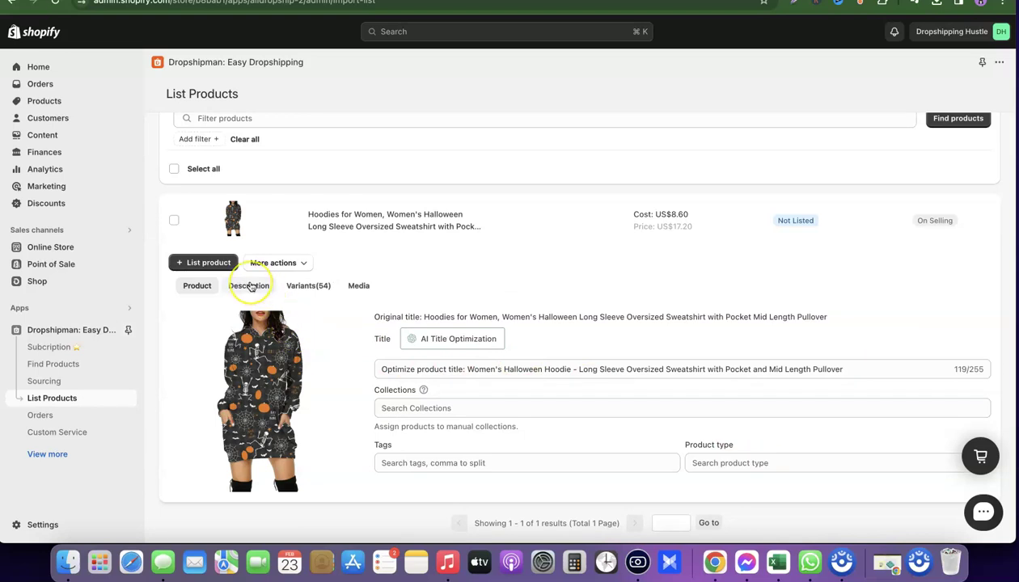
- Replace the hoodie's description with the AI-optimized 'Introducing our 3D Effect Hip-hop Style Hoodie!' text and save
{"action": "left_click", "coordinate": [252, 286]}
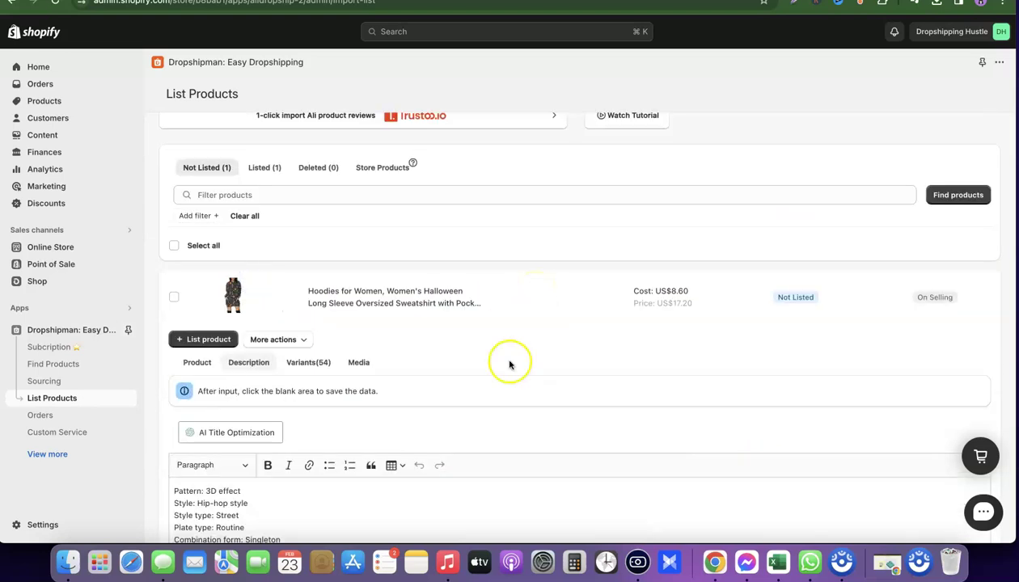
{"action": "scroll", "coordinate": [450, 384], "scroll_direction": "down", "scroll_amount": 3}
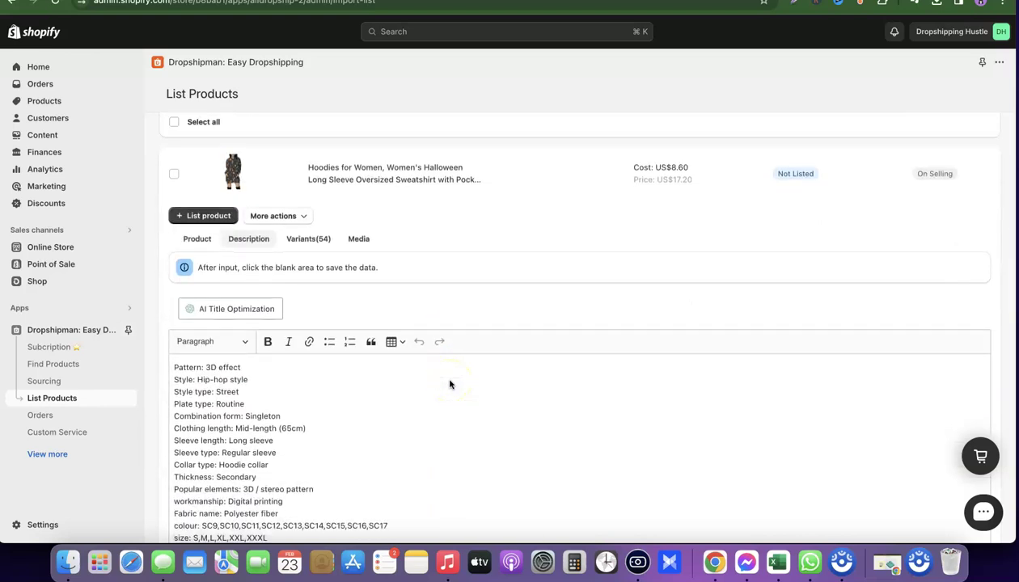
{"action": "scroll", "coordinate": [450, 384], "scroll_direction": "down", "scroll_amount": 2}
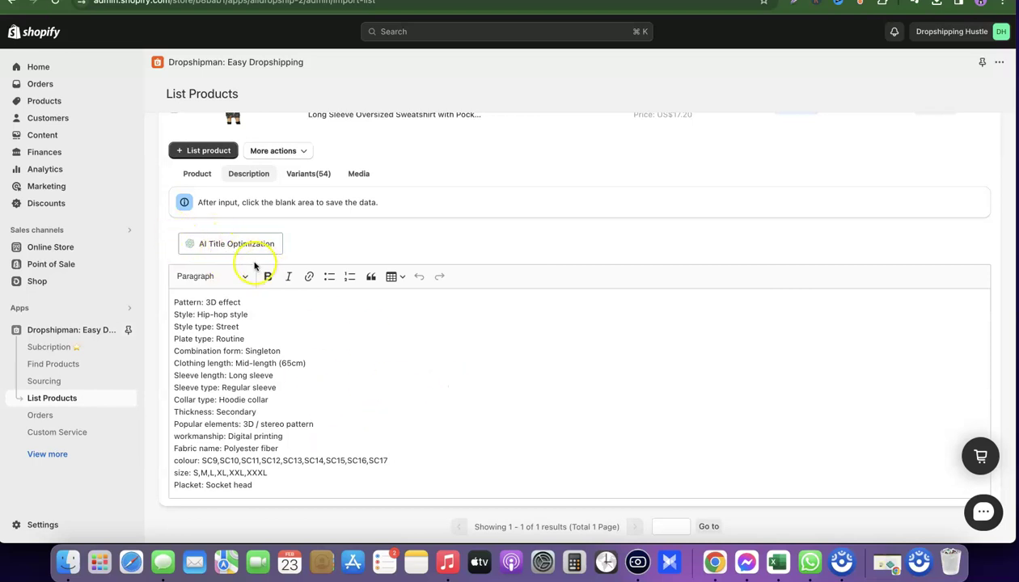
{"action": "left_click", "coordinate": [231, 242]}
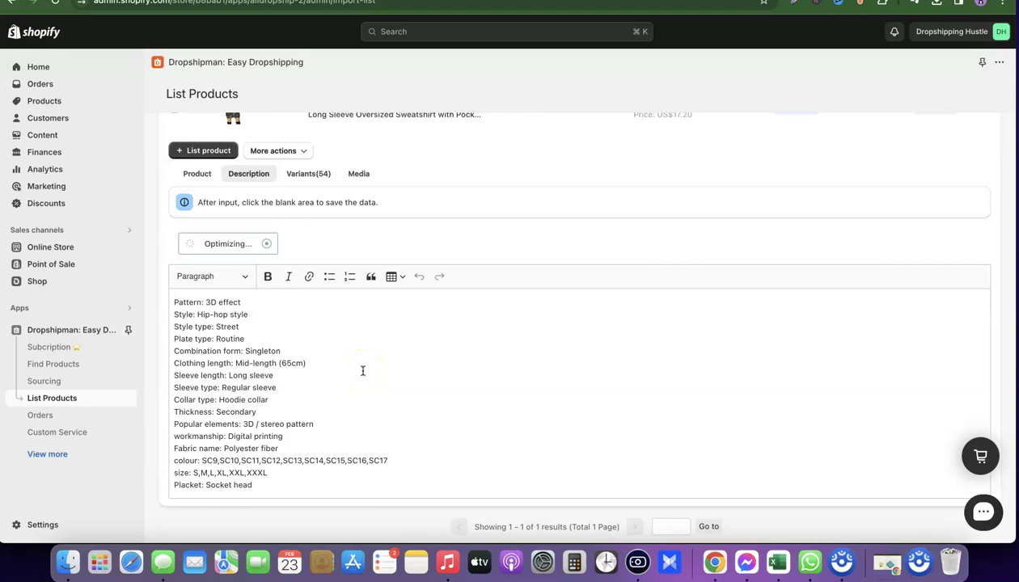
{"action": "scroll", "coordinate": [363, 370], "scroll_direction": "down", "scroll_amount": 2}
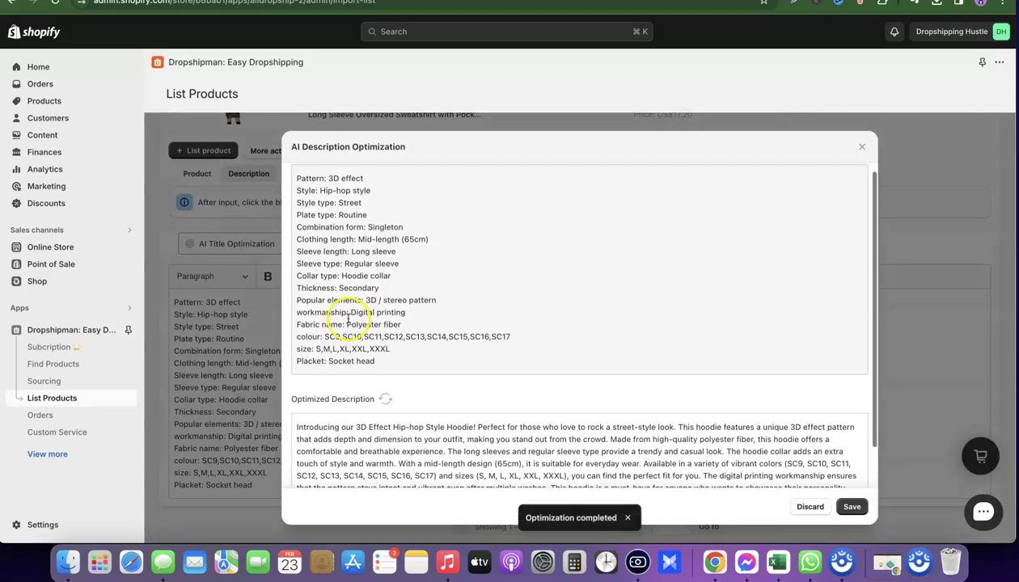
{"action": "left_click", "coordinate": [852, 506]}
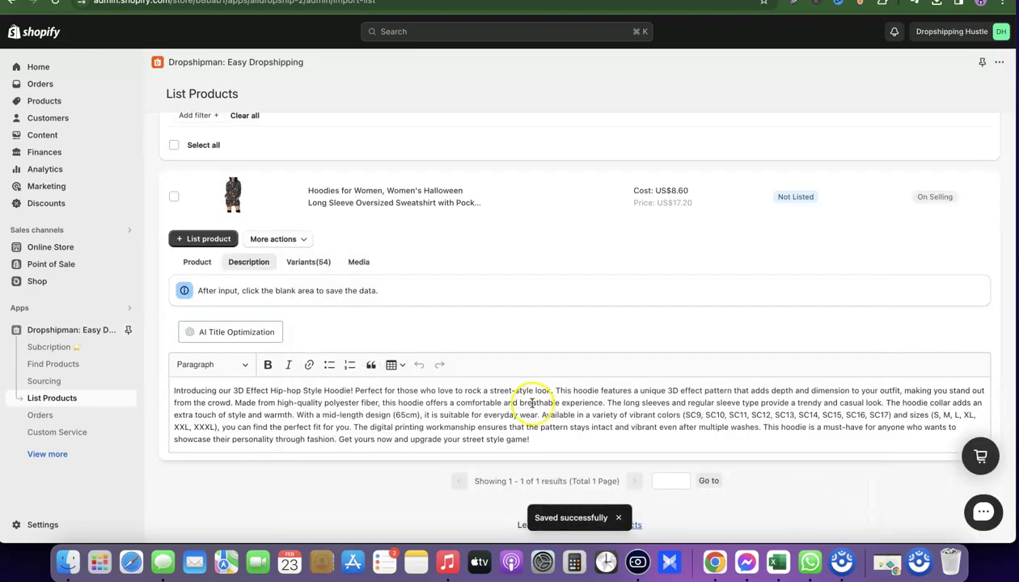
{"action": "scroll", "coordinate": [491, 400], "scroll_direction": "up", "scroll_amount": 3}
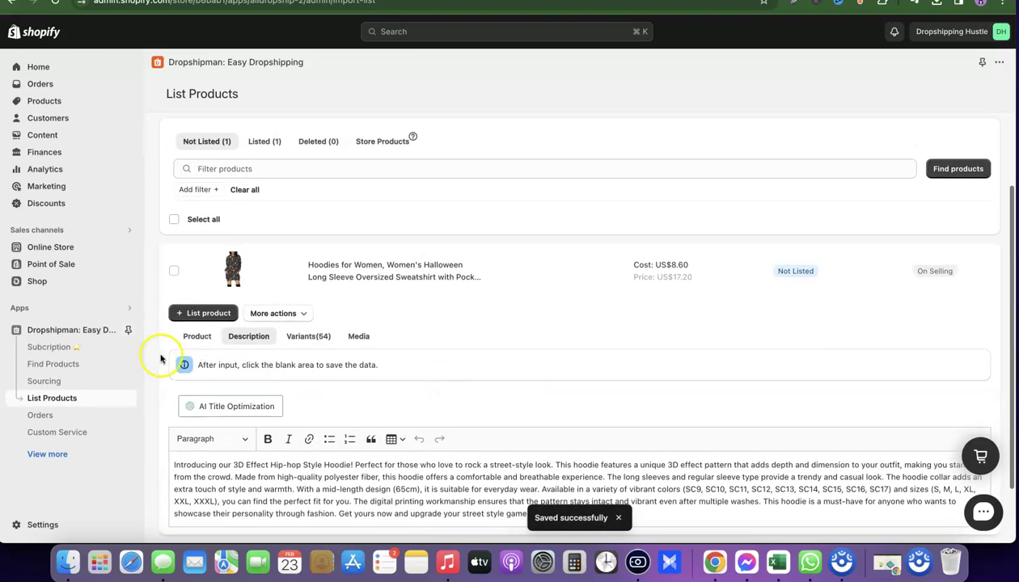
- Browse the hoodie's Variants(54) list, each priced US$17.20 with US$-0.27 profit
{"action": "left_click", "coordinate": [299, 335]}
{"action": "scroll", "coordinate": [370, 332], "scroll_direction": "down", "scroll_amount": 1}
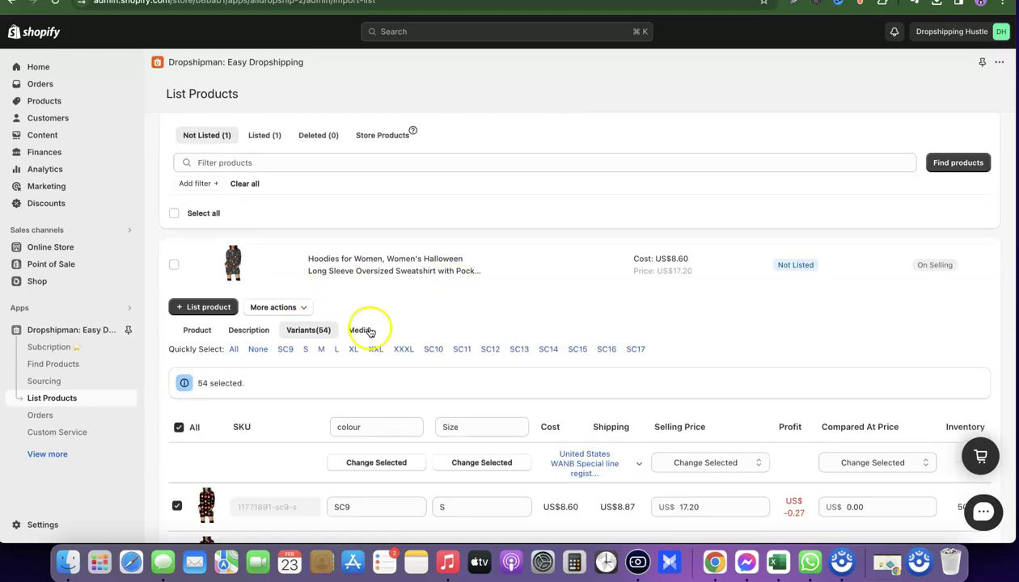
{"action": "scroll", "coordinate": [355, 397], "scroll_direction": "down", "scroll_amount": 2}
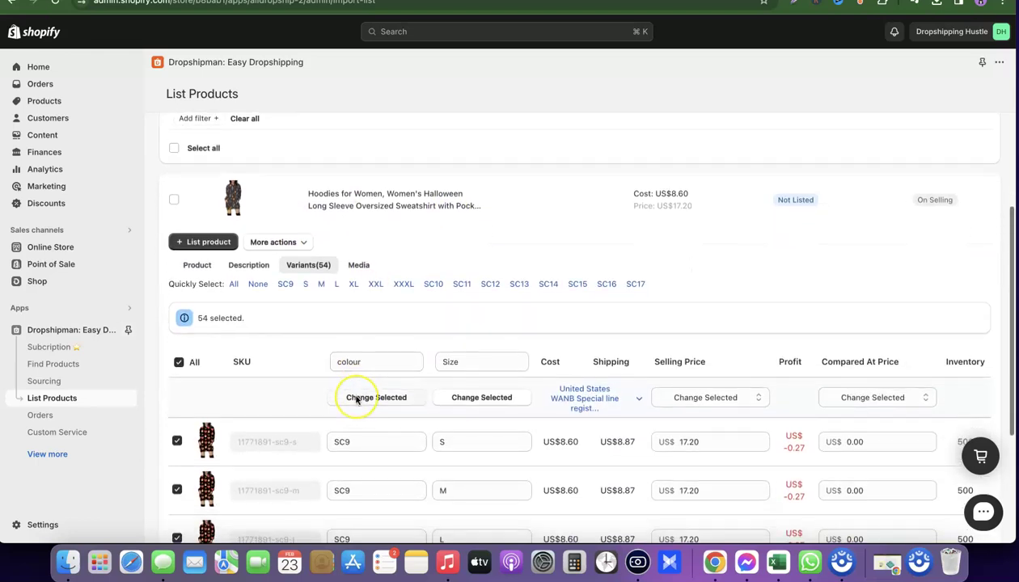
{"action": "scroll", "coordinate": [356, 399], "scroll_direction": "down", "scroll_amount": 5}
{"action": "scroll", "coordinate": [798, 267], "scroll_direction": "down", "scroll_amount": 5}
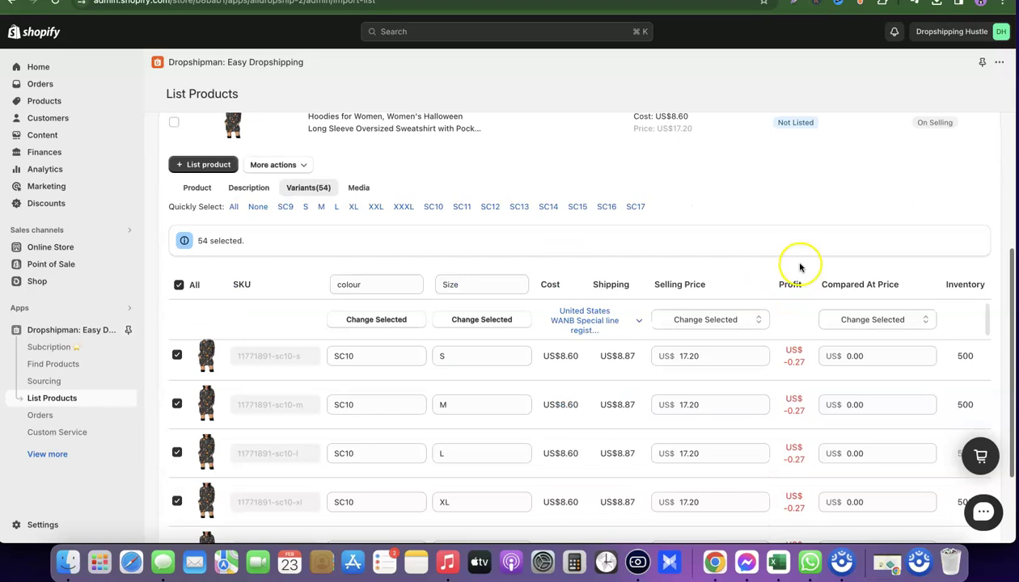
{"action": "scroll", "coordinate": [187, 296], "scroll_direction": "up", "scroll_amount": 2}
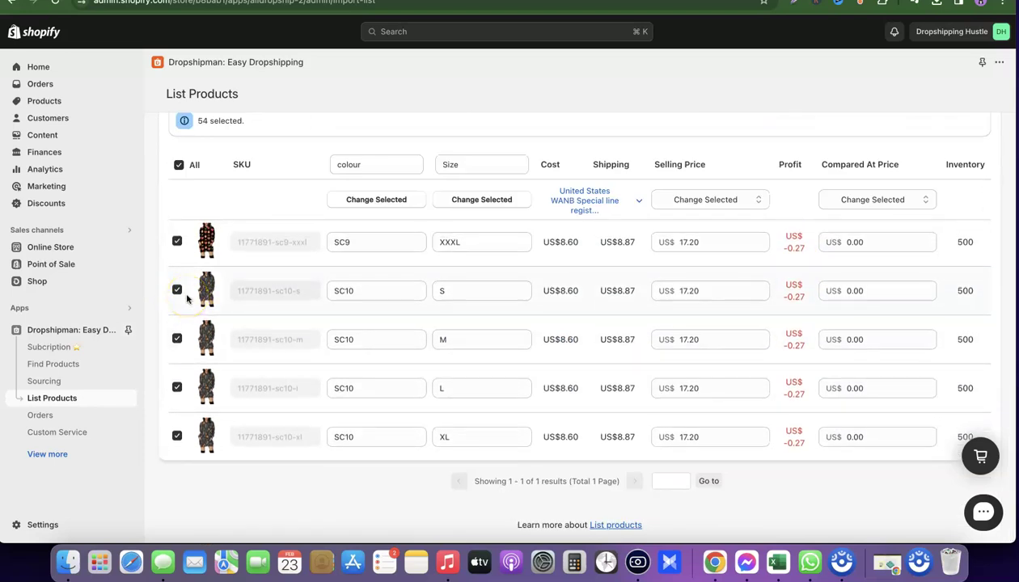
- Uncheck and recheck the SC10 M, L and XL variants so all 54 stay selected
{"action": "left_click", "coordinate": [176, 338]}
{"action": "left_click", "coordinate": [176, 386]}
{"action": "left_click", "coordinate": [176, 436]}
{"action": "left_click", "coordinate": [176, 436]}
{"action": "left_click", "coordinate": [177, 387]}
{"action": "left_click", "coordinate": [176, 338]}
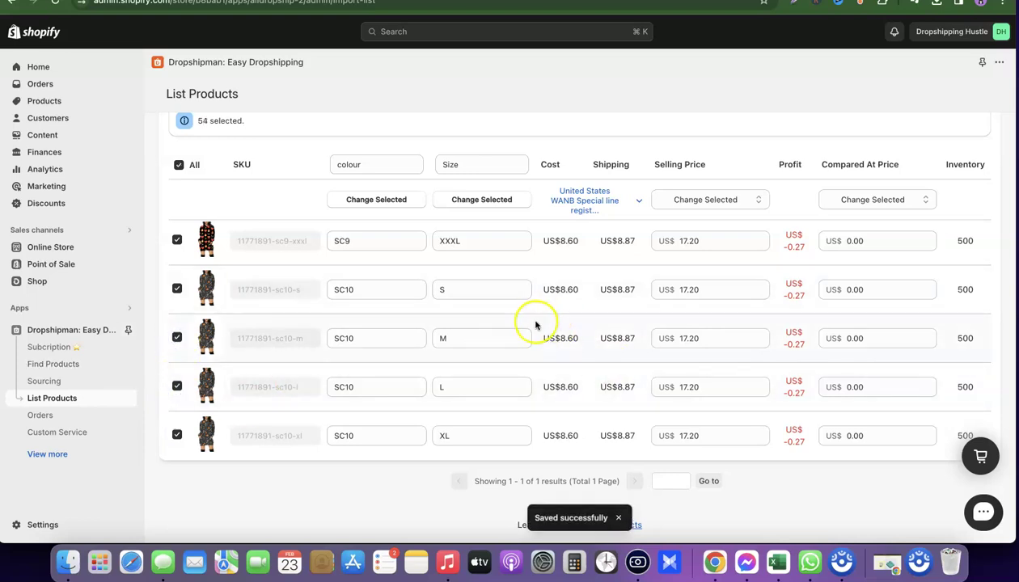
{"action": "scroll", "coordinate": [535, 324], "scroll_direction": "up", "scroll_amount": 10}
{"action": "scroll", "coordinate": [534, 352], "scroll_direction": "down", "scroll_amount": 3}
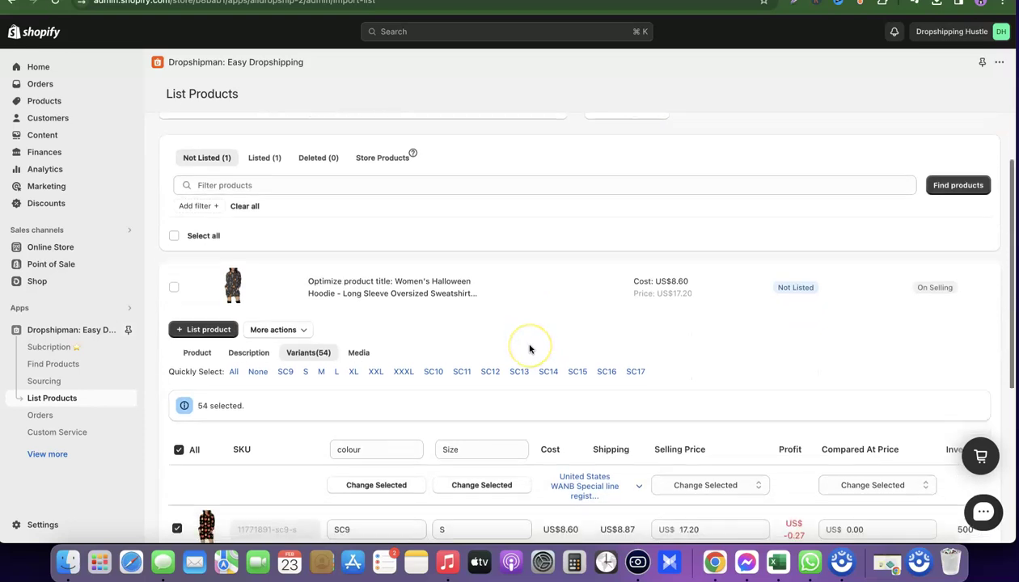
- Review the hoodie's Media image grid and tick the product row so 1 is selected
{"action": "left_click", "coordinate": [361, 354]}
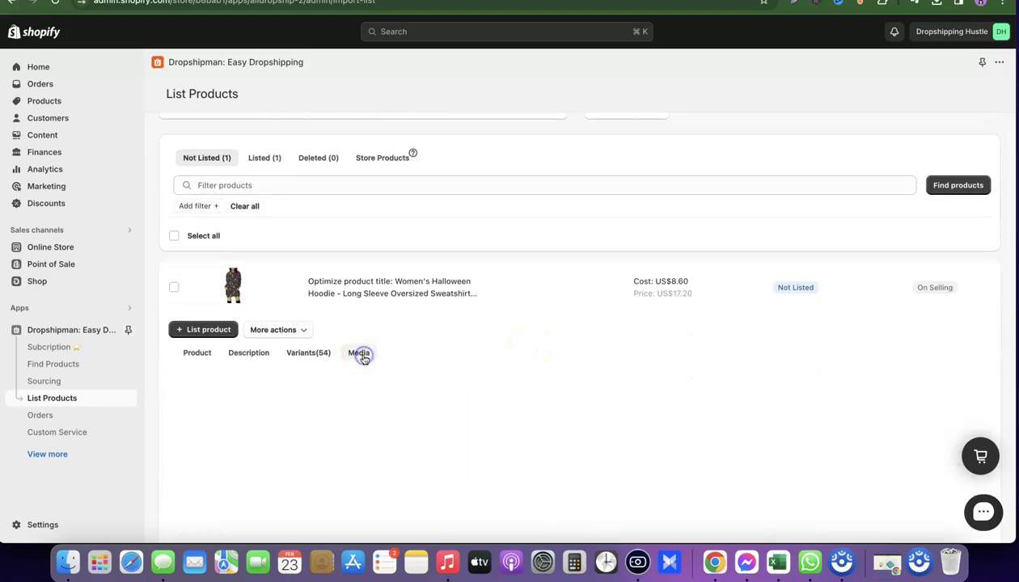
{"action": "scroll", "coordinate": [610, 353], "scroll_direction": "down", "scroll_amount": 4}
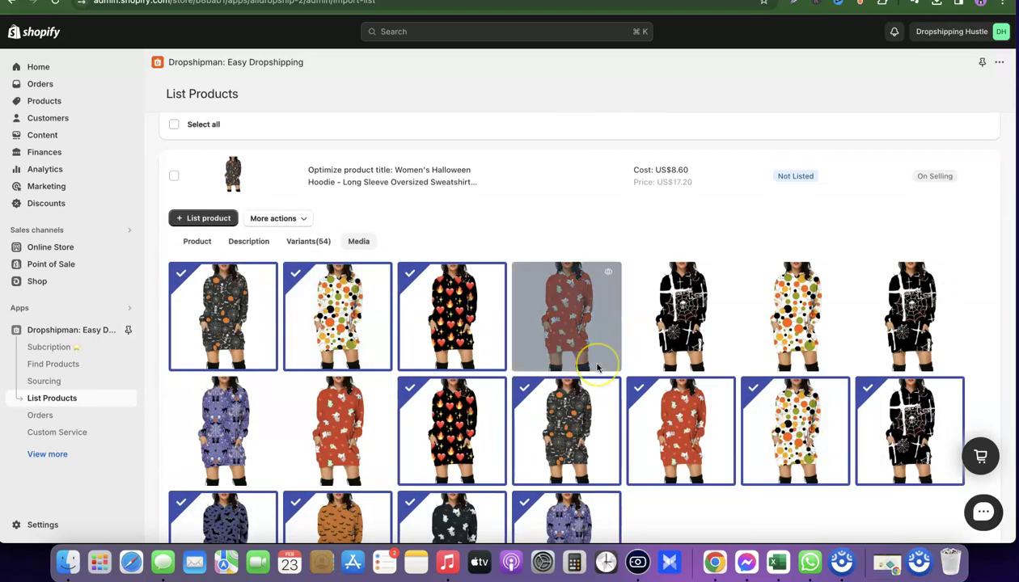
{"action": "left_click_drag", "start_coordinate": [597, 368], "coordinate": [173, 266]}
{"action": "left_click", "coordinate": [173, 266]}
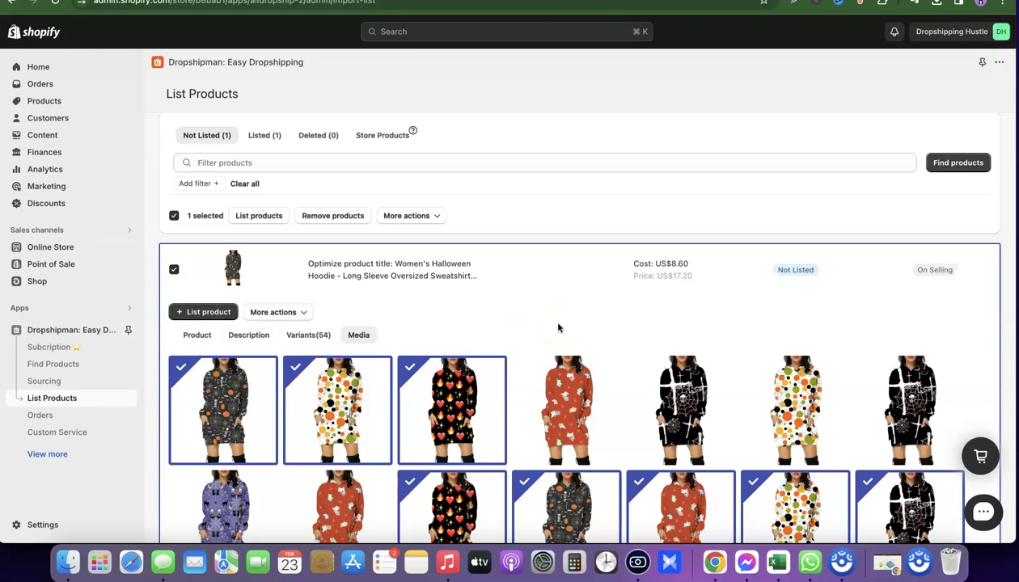
- List the hoodie as a published product, leaving out-of-stock selling off
{"action": "left_click", "coordinate": [257, 220]}
{"action": "left_click", "coordinate": [256, 220]}
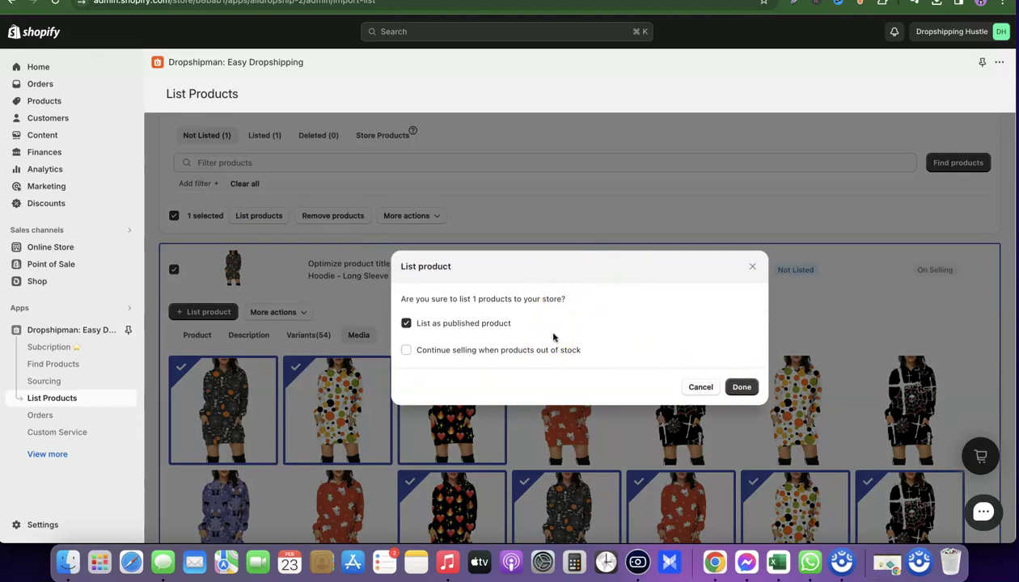
{"action": "left_click", "coordinate": [406, 350]}
{"action": "left_click", "coordinate": [406, 351]}
{"action": "left_click", "coordinate": [742, 388]}
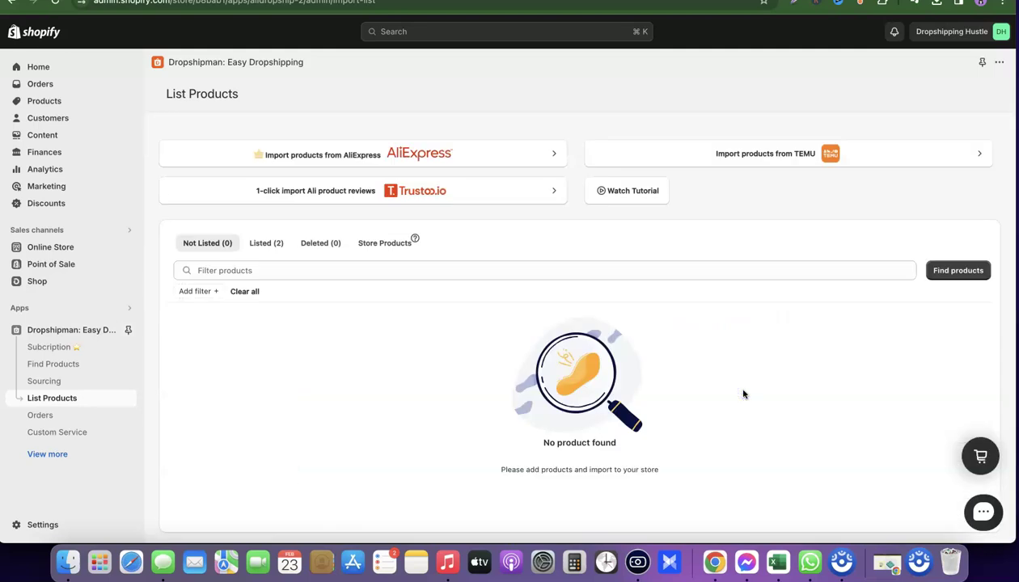
{"action": "left_click_drag", "start_coordinate": [727, 402], "coordinate": [699, 428]}
- Check the Listed (2) tab for the newly published hoodie
{"action": "left_click", "coordinate": [260, 244]}
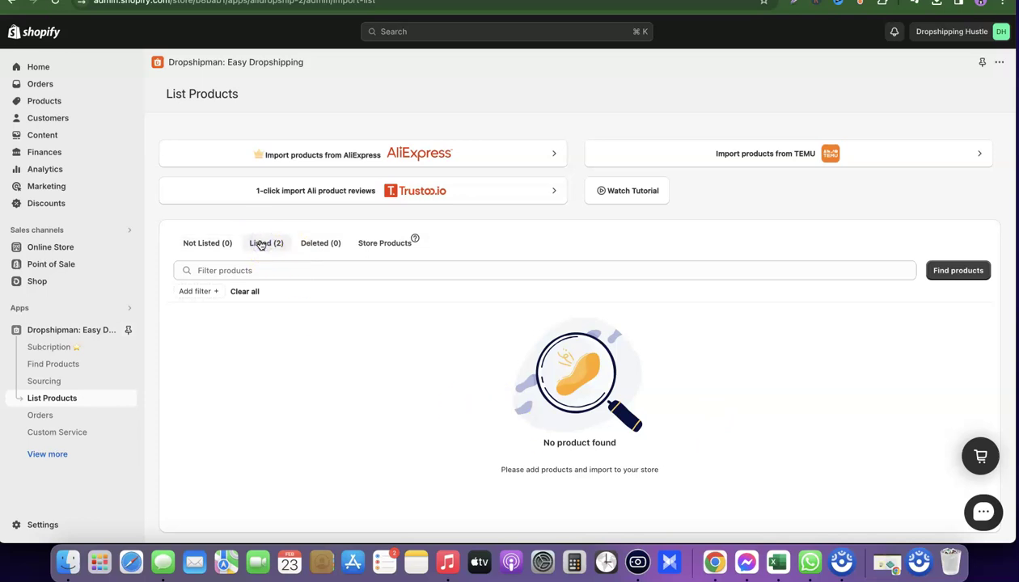
{"action": "scroll", "coordinate": [418, 355], "scroll_direction": "down", "scroll_amount": 2}
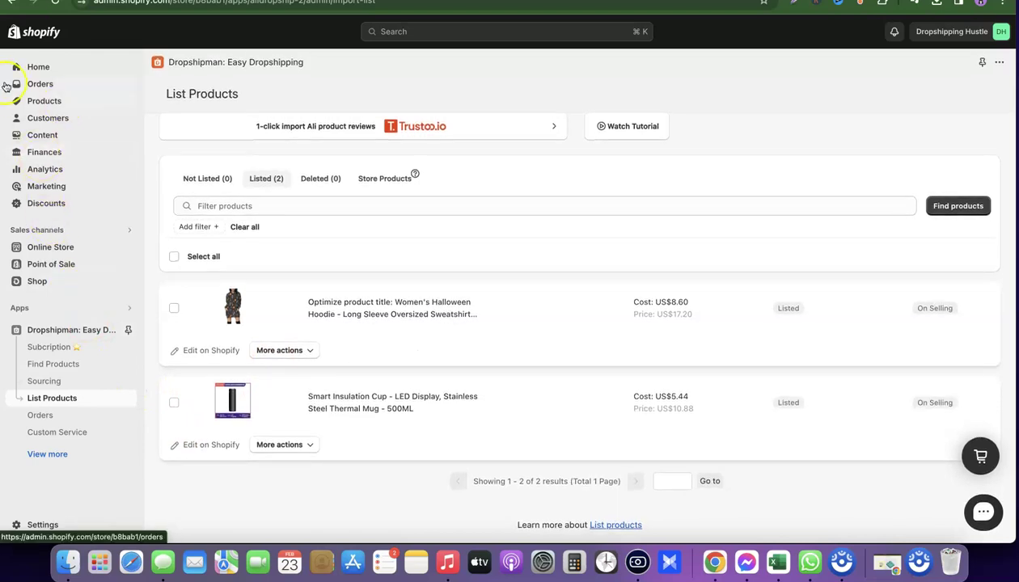
{"action": "left_click", "coordinate": [42, 104]}
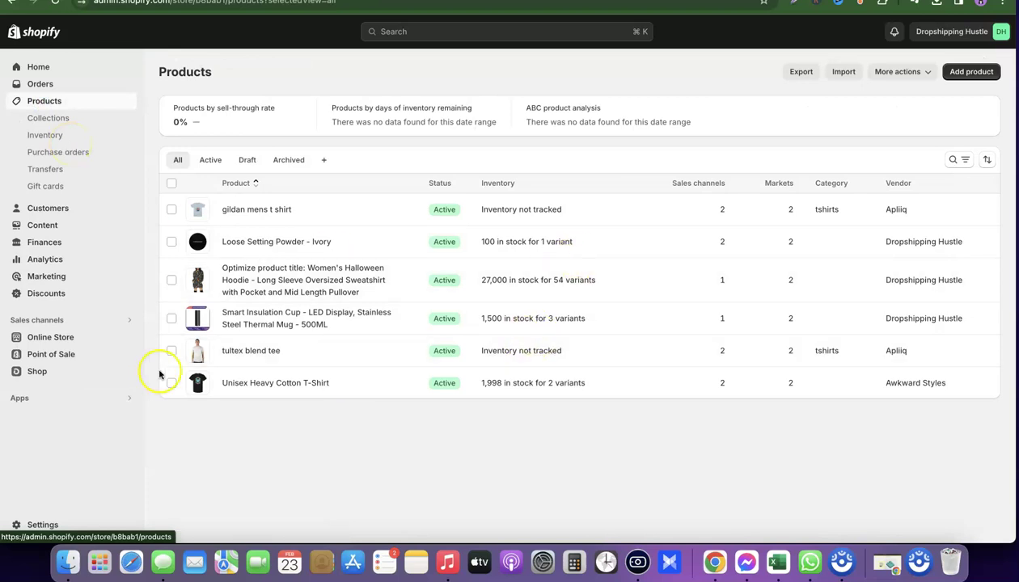
- Confirm the Halloween hoodie is Active with 27,000 in stock across 54 variants
{"action": "left_click", "coordinate": [172, 280]}
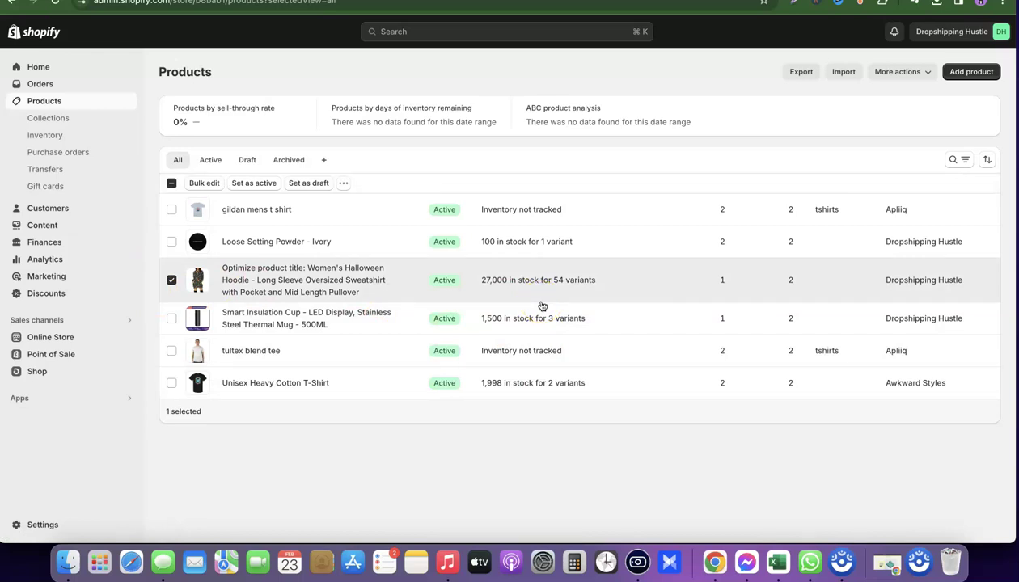
{"action": "left_click", "coordinate": [146, 272]}
{"action": "left_click", "coordinate": [20, 399]}
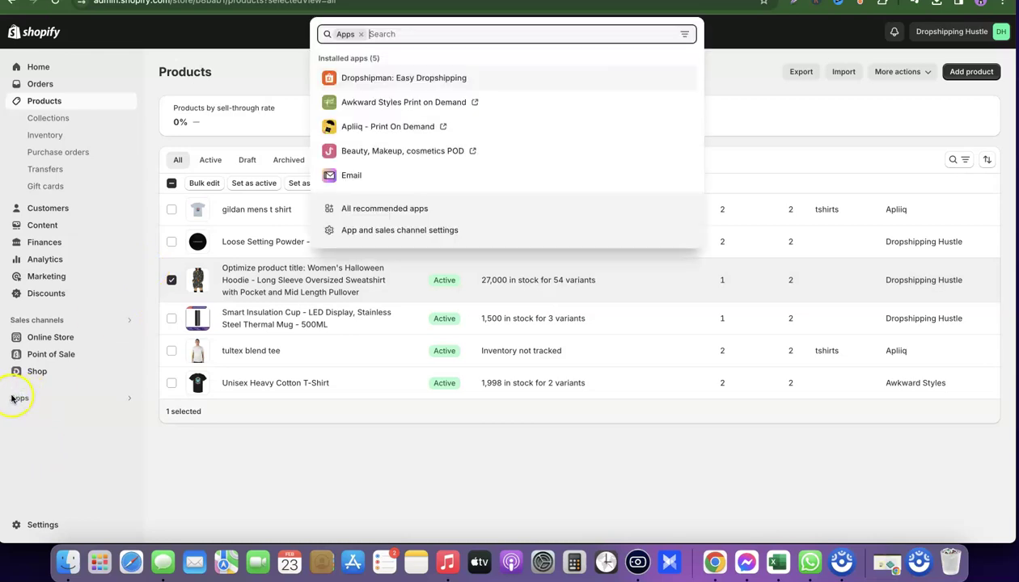
- Open Dropshipman: Easy Dropshipping and view its empty Orders list
{"action": "left_click", "coordinate": [346, 77]}
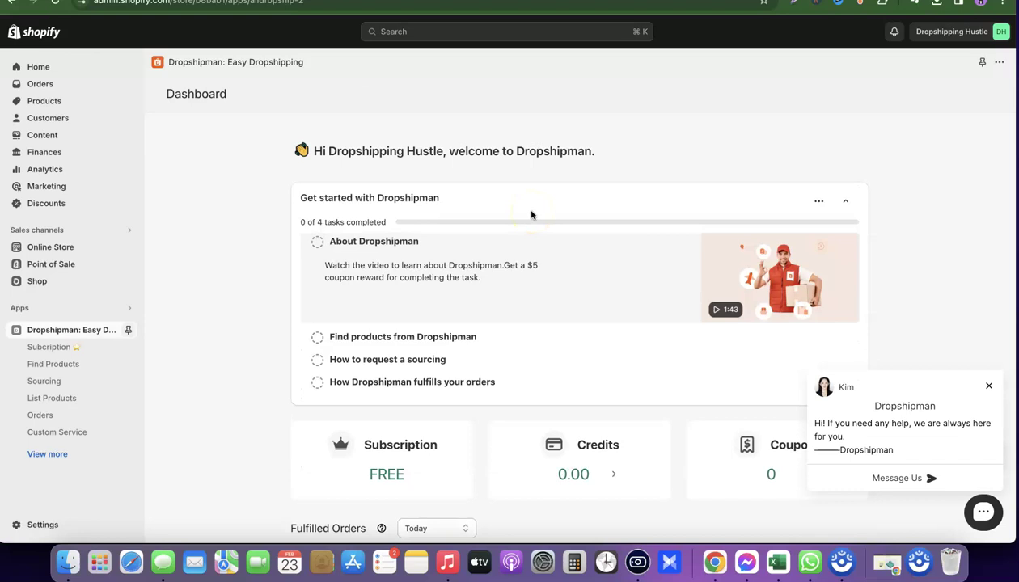
{"action": "left_click", "coordinate": [39, 418]}
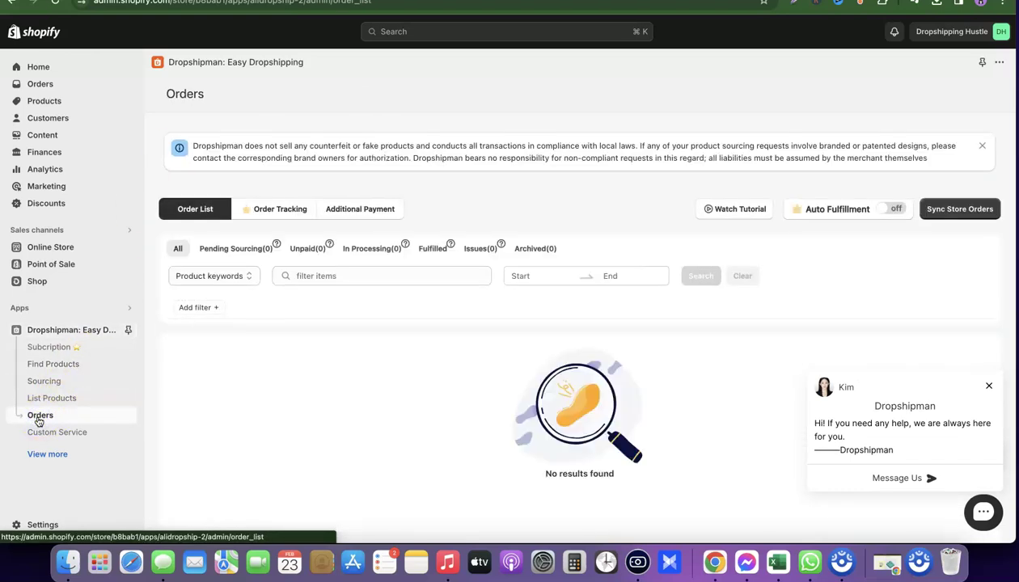